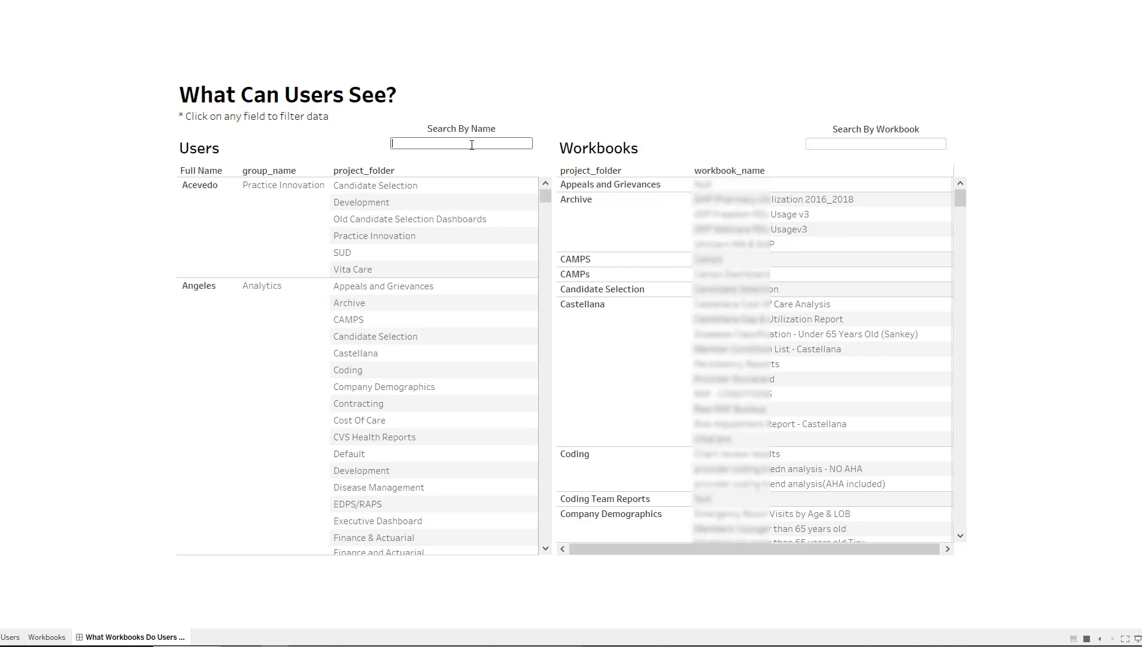
# Step: Search the Users table for a user's first name, then clear the name search
pyautogui.write('jared')
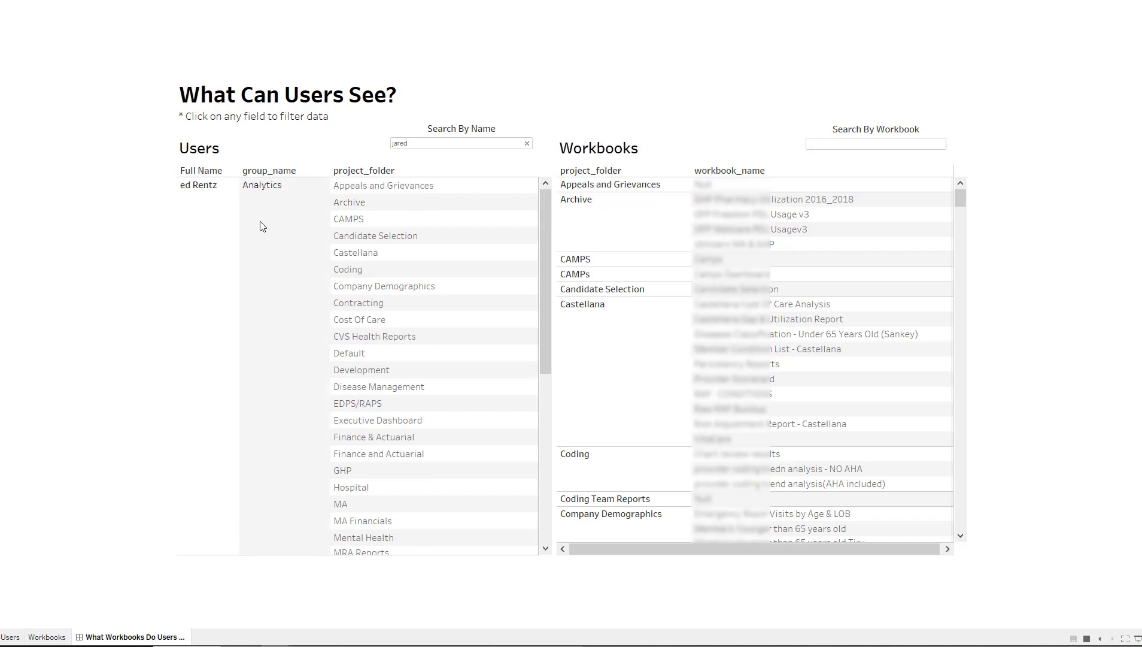
pyautogui.scroll(-3, 275, 254)
pyautogui.scroll(-3, 276, 254)
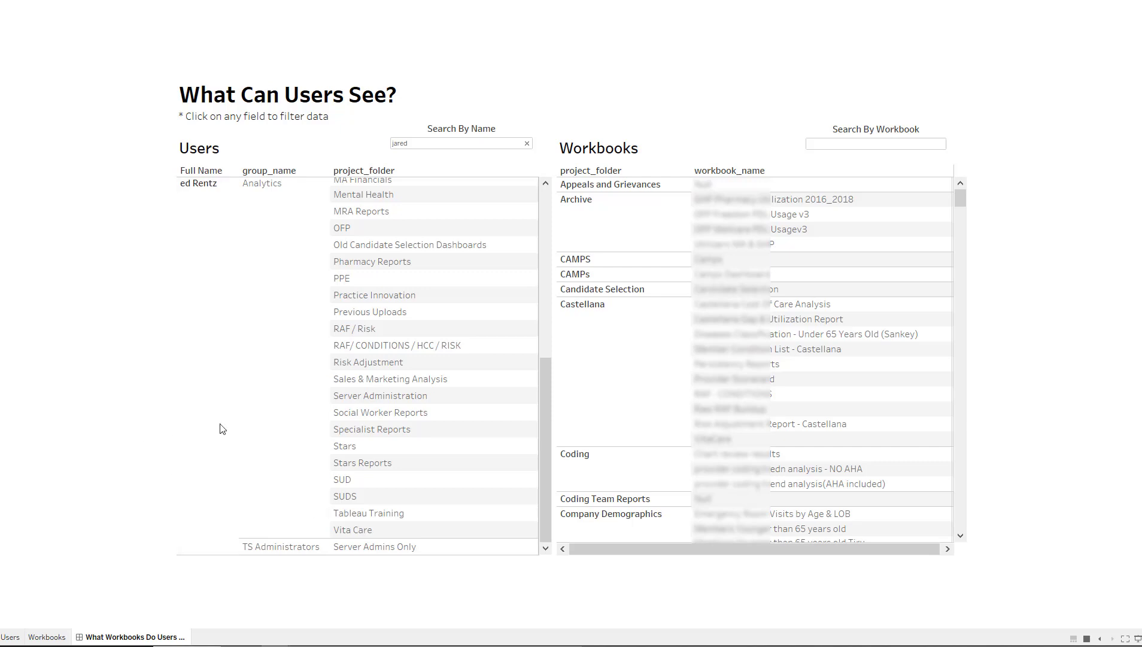
pyautogui.scroll(2, 257, 360)
pyautogui.click(527, 147)
pyautogui.click(527, 145)
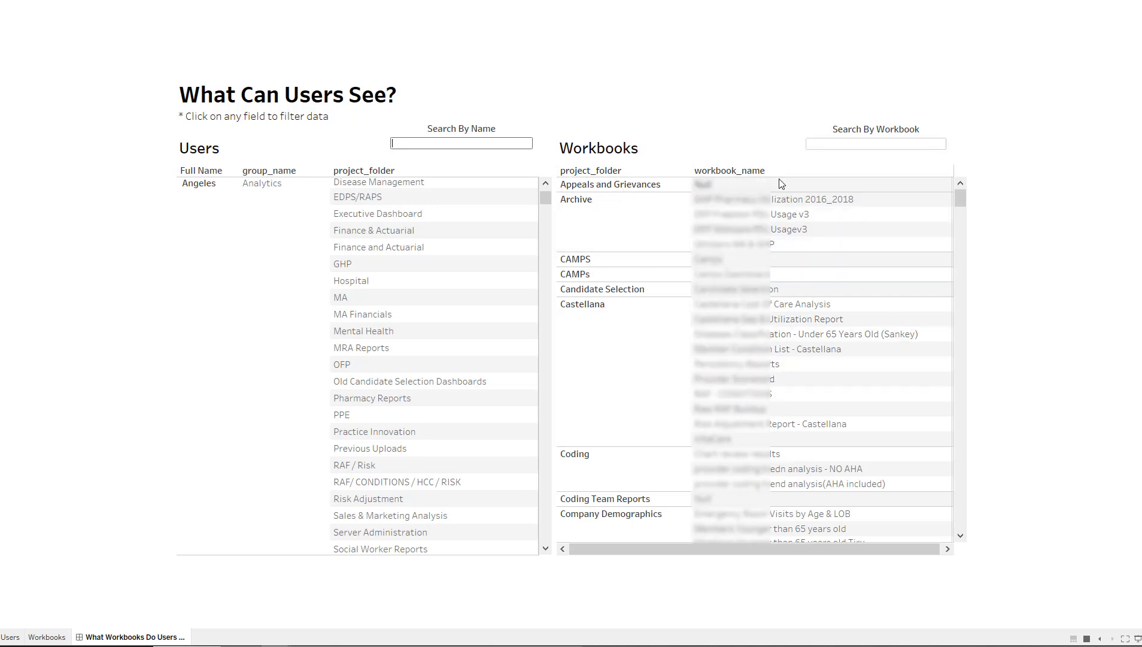
# Step: Filter workbooks to the Analytics group's folders and the PPE project, then remove the PPE filter
pyautogui.click(267, 189)
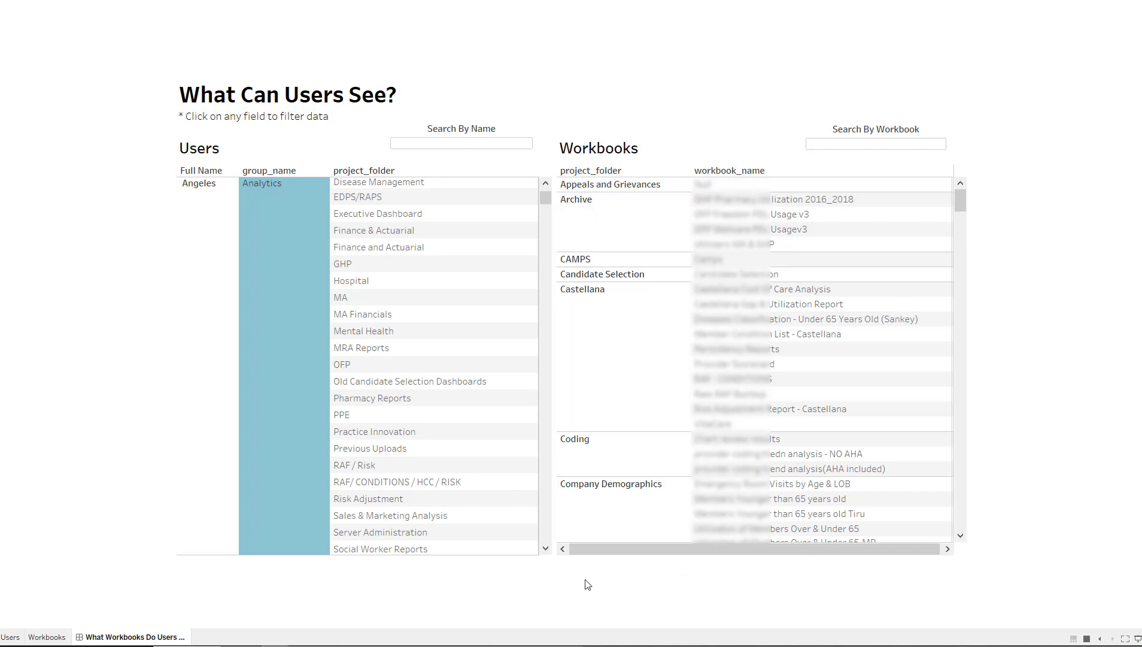
pyautogui.click(350, 415)
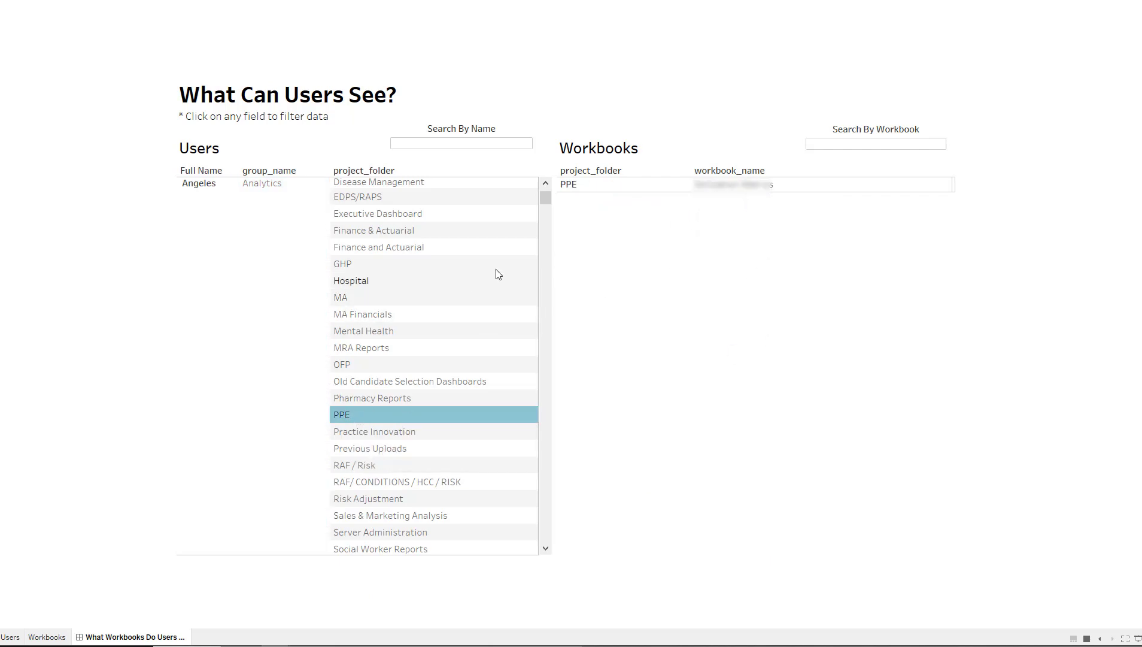
pyautogui.scroll(-2, 502, 270)
pyautogui.scroll(5, 474, 273)
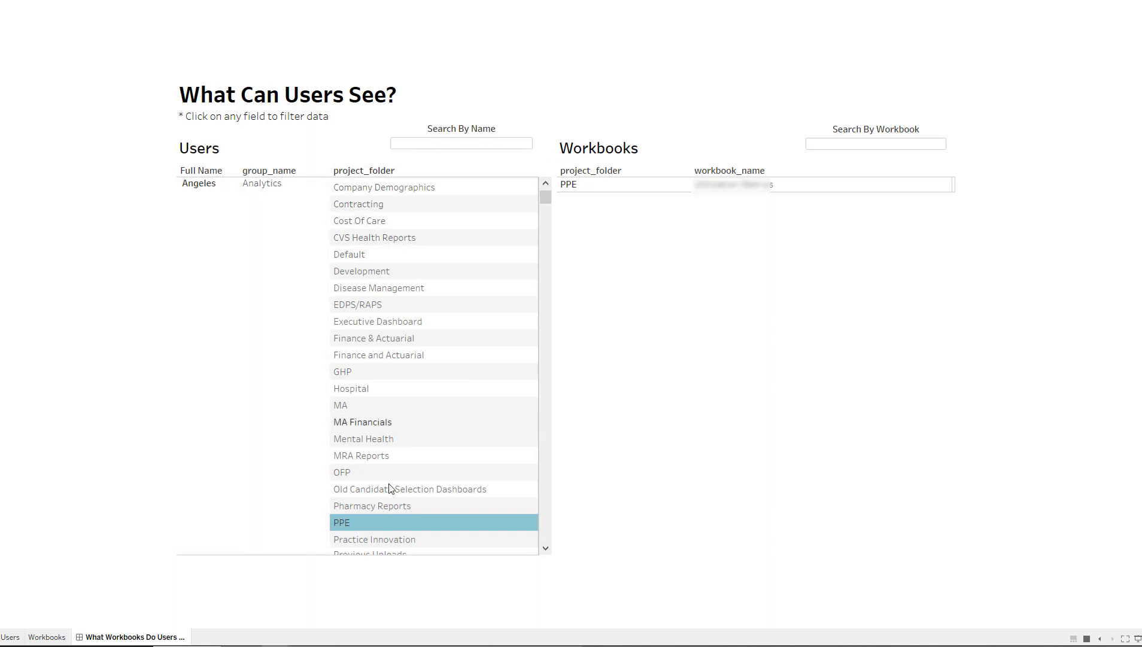
pyautogui.click(399, 520)
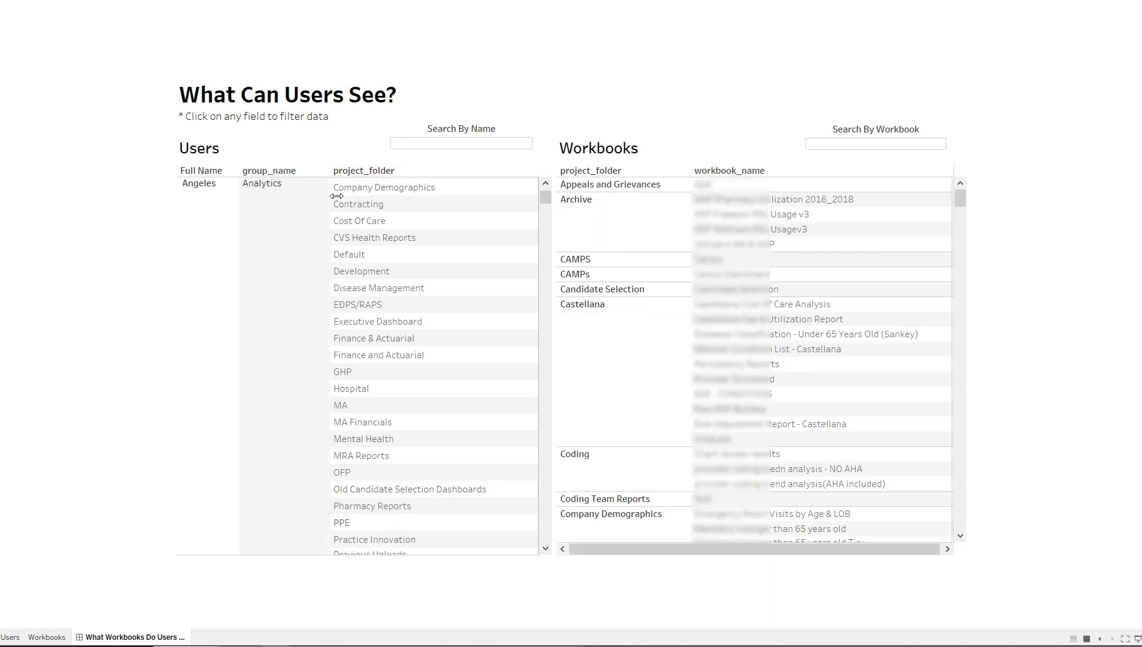
# Step: Narrow the Workbooks table to workbooks matching 'SUD' in Search By Workbook
pyautogui.click(820, 146)
pyautogui.write('su')
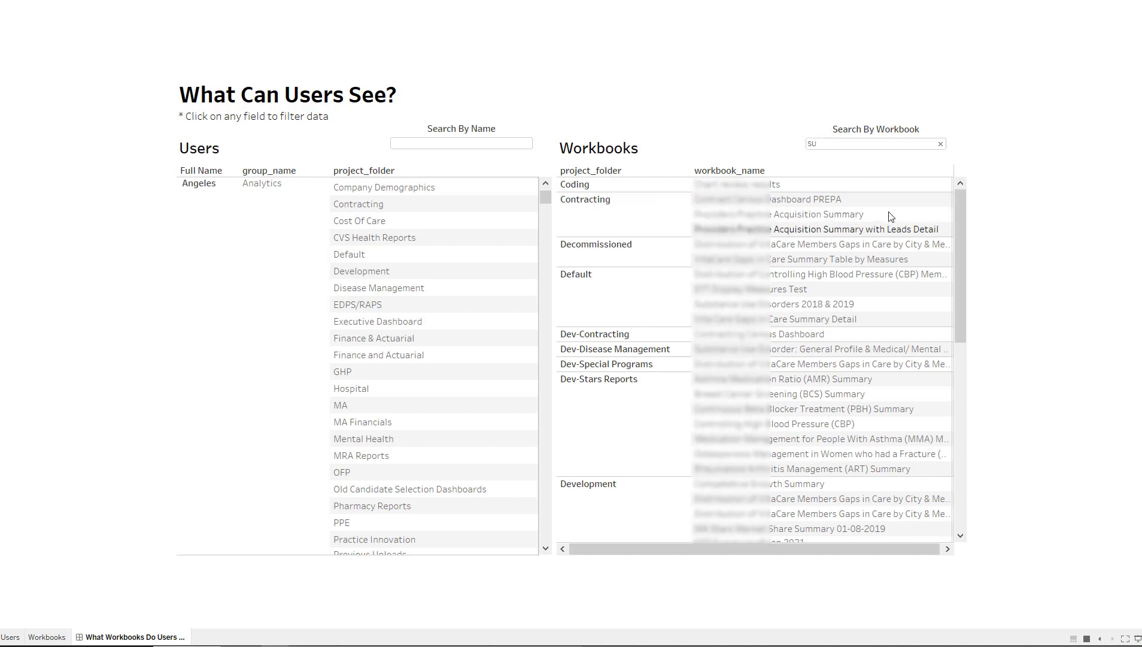
pyautogui.click(865, 144)
pyautogui.write('SUD')
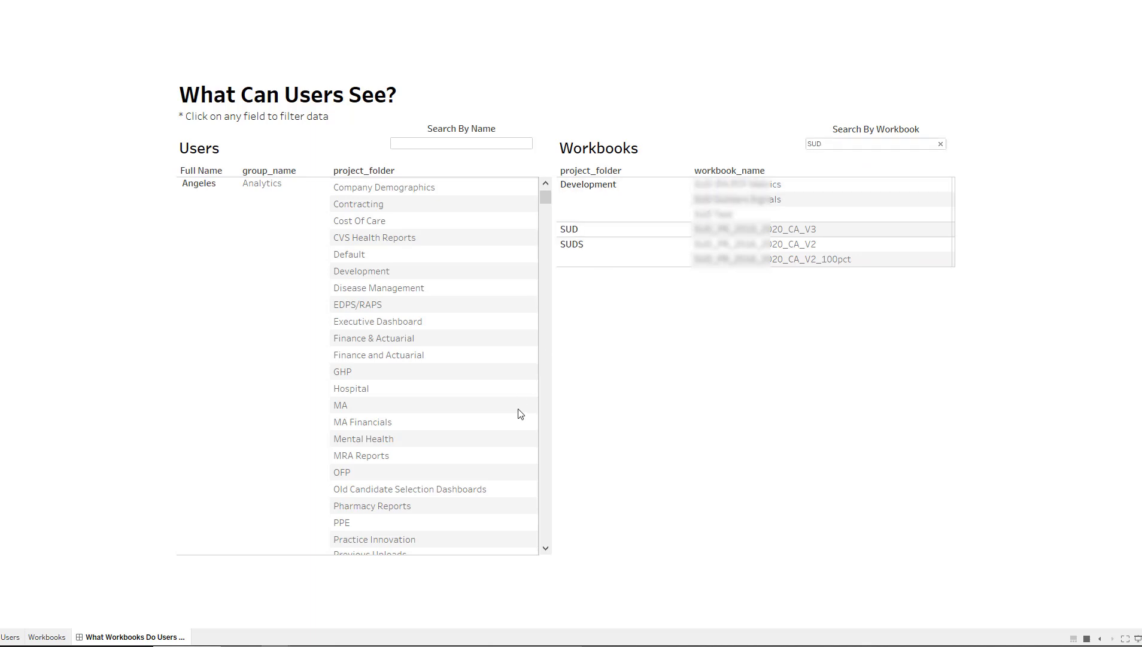
# Step: Select the SUDS project folder to show only users who can see it
pyautogui.click(573, 251)
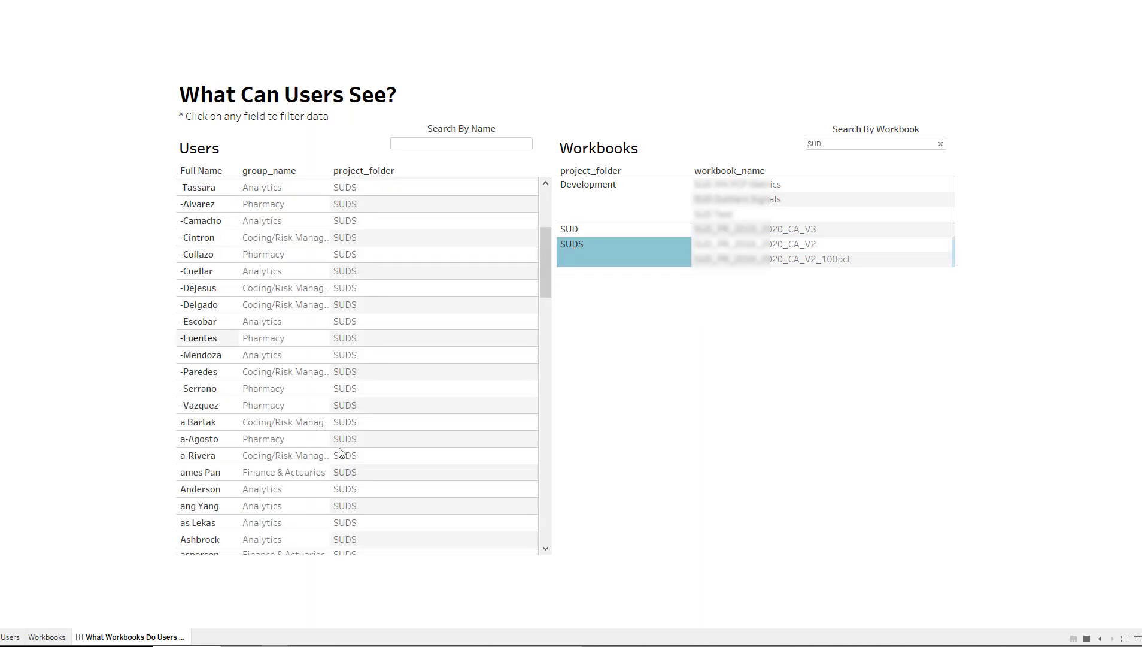
pyautogui.scroll(-5, 377, 308)
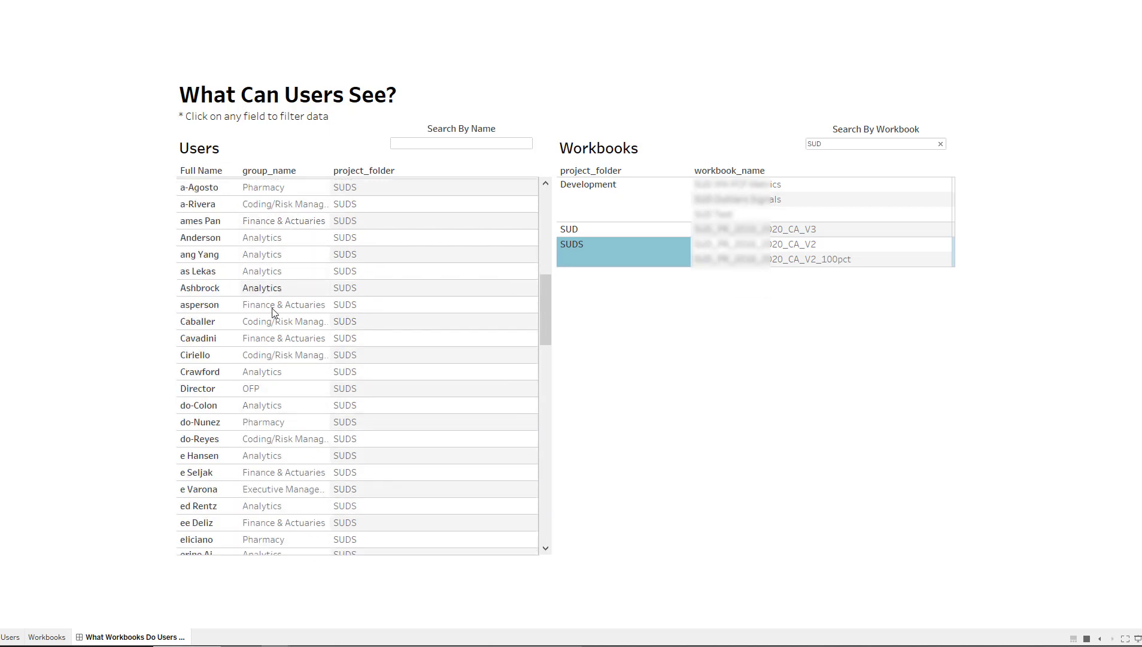
pyautogui.scroll(-5, 310, 416)
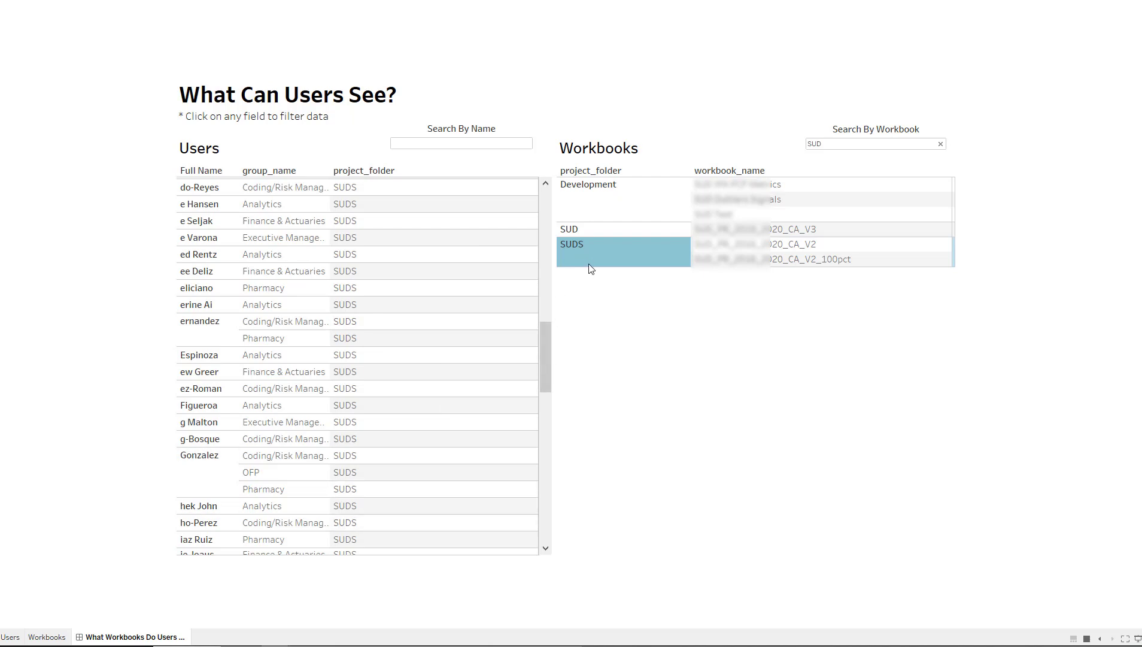
pyautogui.moveTo(595, 259)
# Step: Enter a user's first name in Search By Name, leaving a single matching SUDS user
pyautogui.click(448, 139)
pyautogui.write('jared')
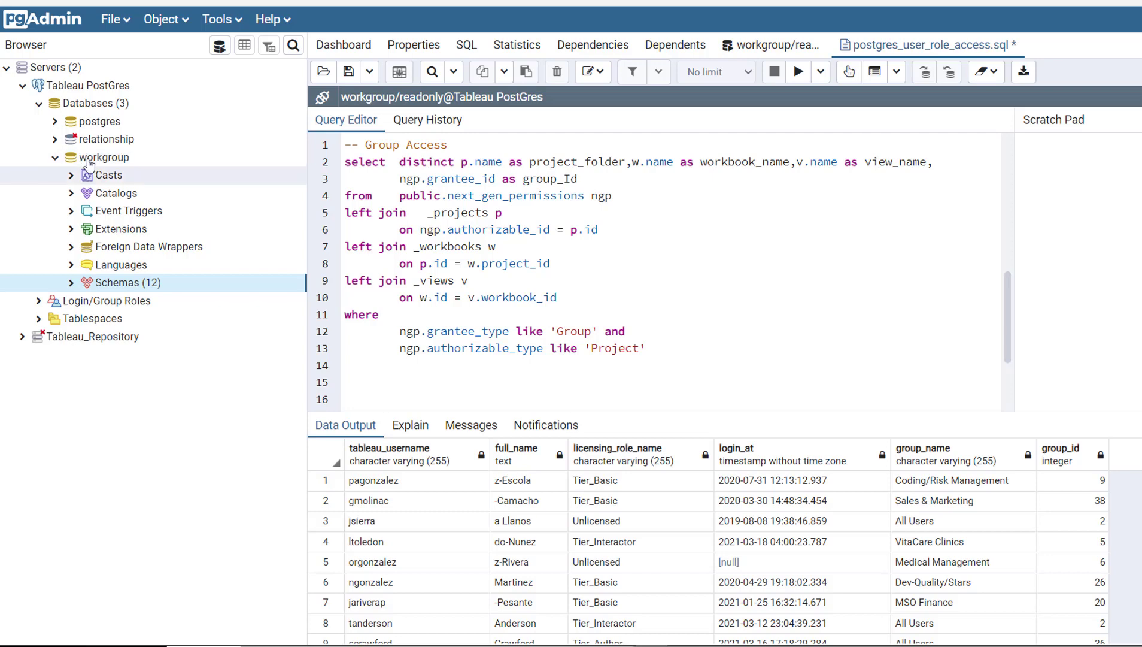
# Step: Expand the workgroup database's Schemas and its public schema
pyautogui.click(72, 284)
pyautogui.scroll(-3, 120, 354)
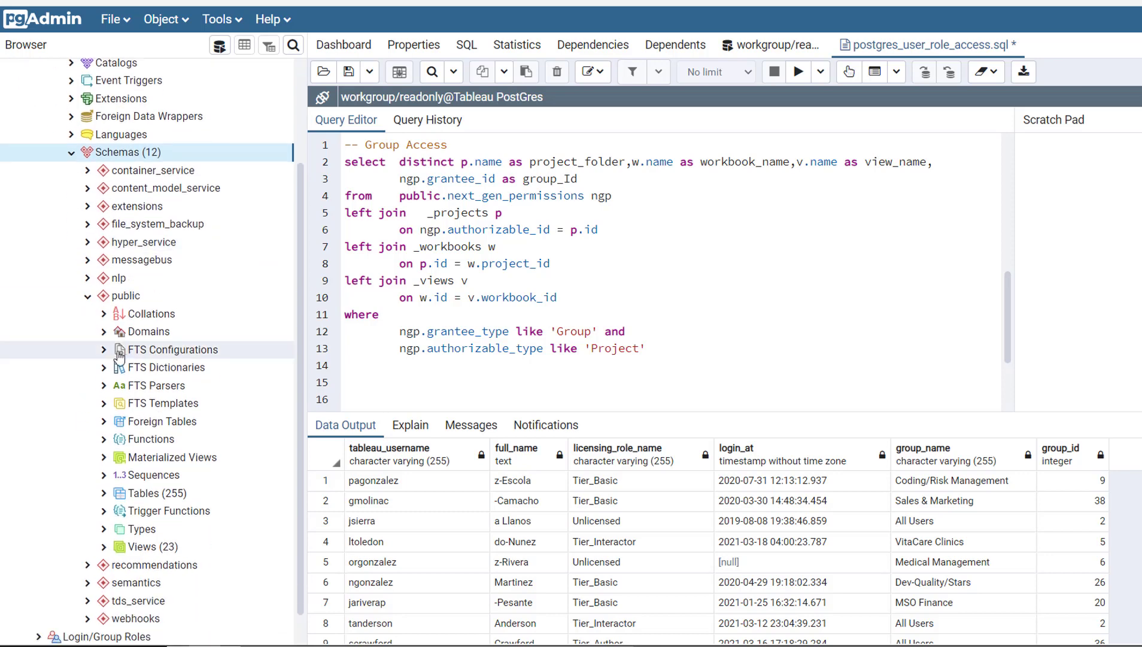
pyautogui.click(87, 298)
pyautogui.click(87, 428)
pyautogui.scroll(-3, 156, 371)
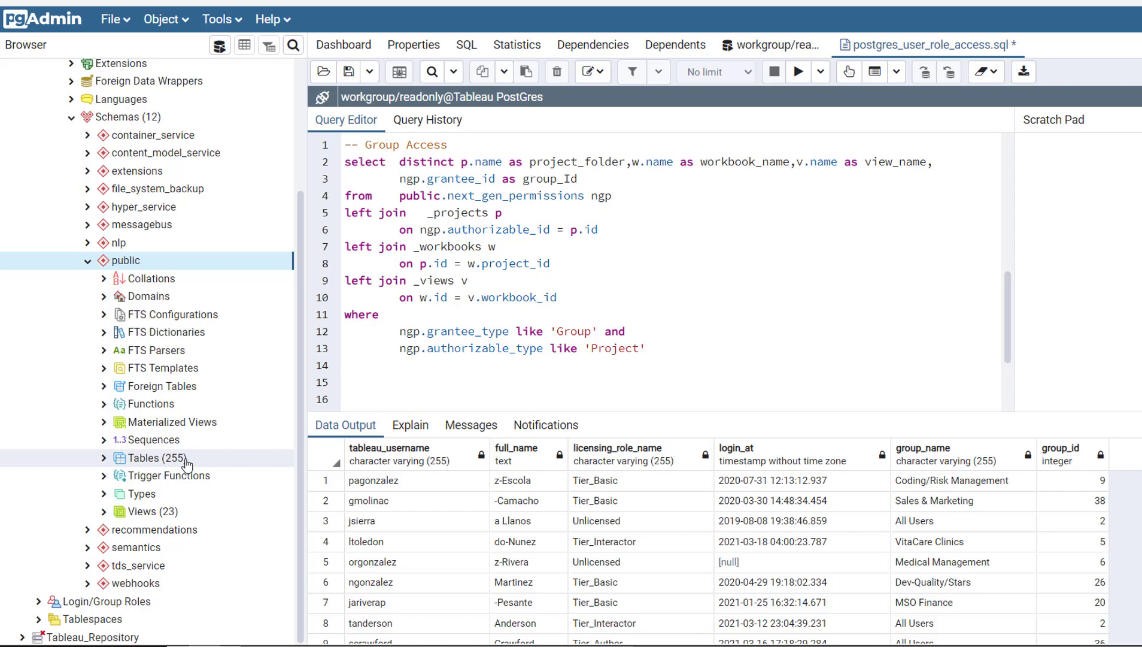
# Step: Browse the 255 tables in public with a widened browser panel, then collapse Tables
pyautogui.click(111, 460)
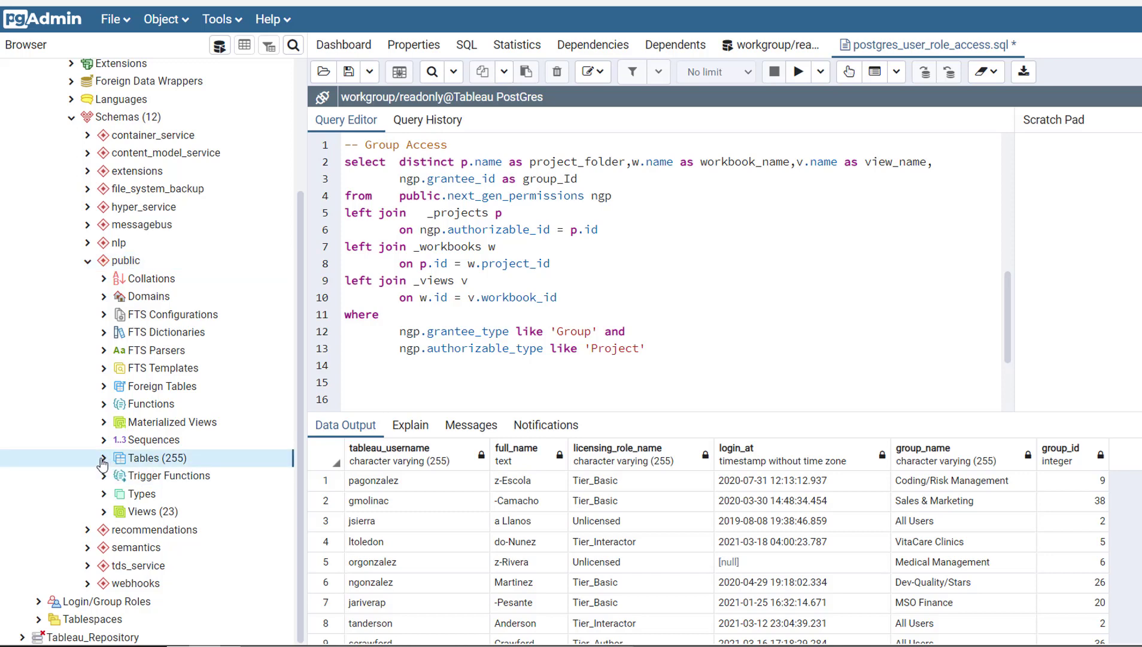
pyautogui.click(103, 459)
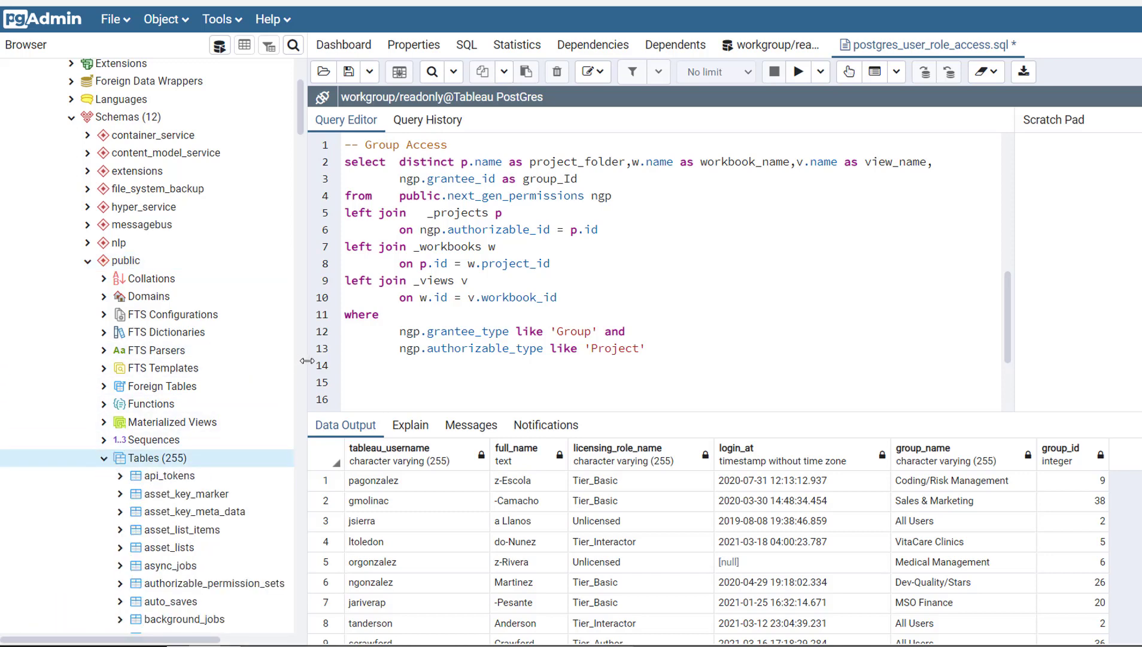
pyautogui.moveTo(307, 360); pyautogui.dragTo(378, 360)
pyautogui.scroll(-10, 261, 324)
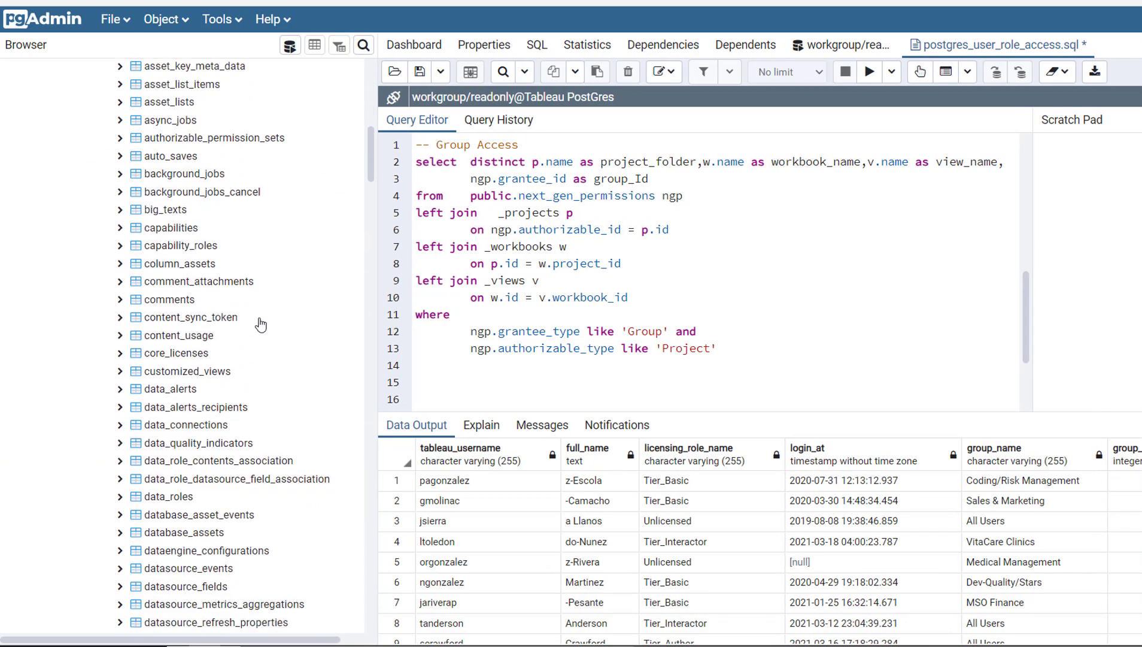
pyautogui.scroll(-10, 259, 333)
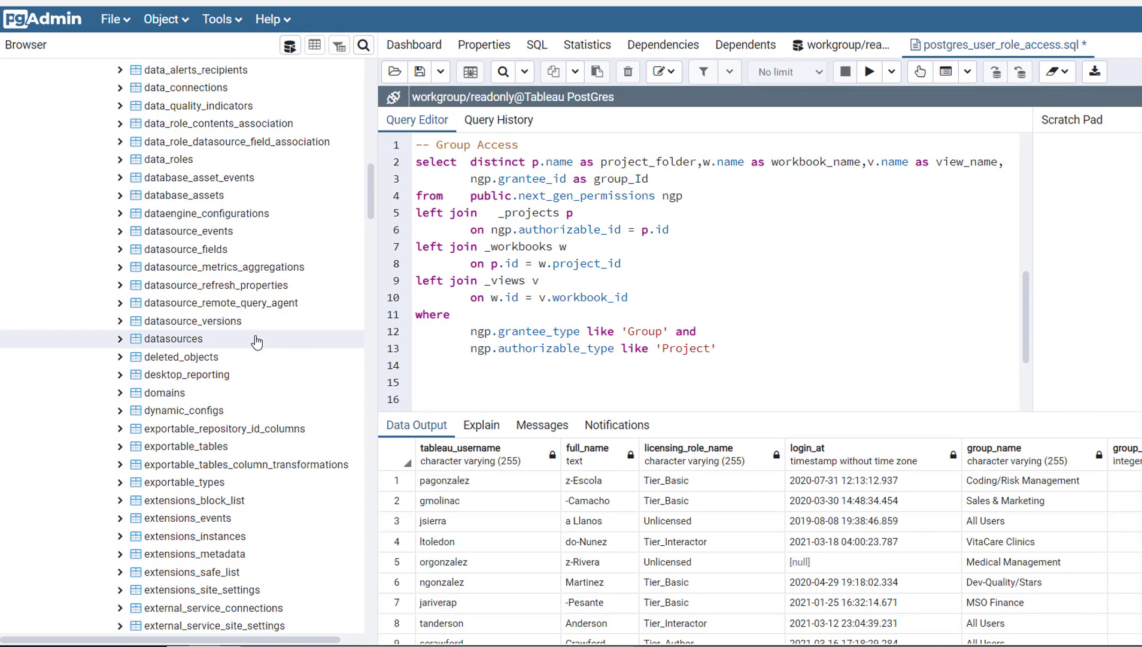
pyautogui.scroll(-8, 258, 341)
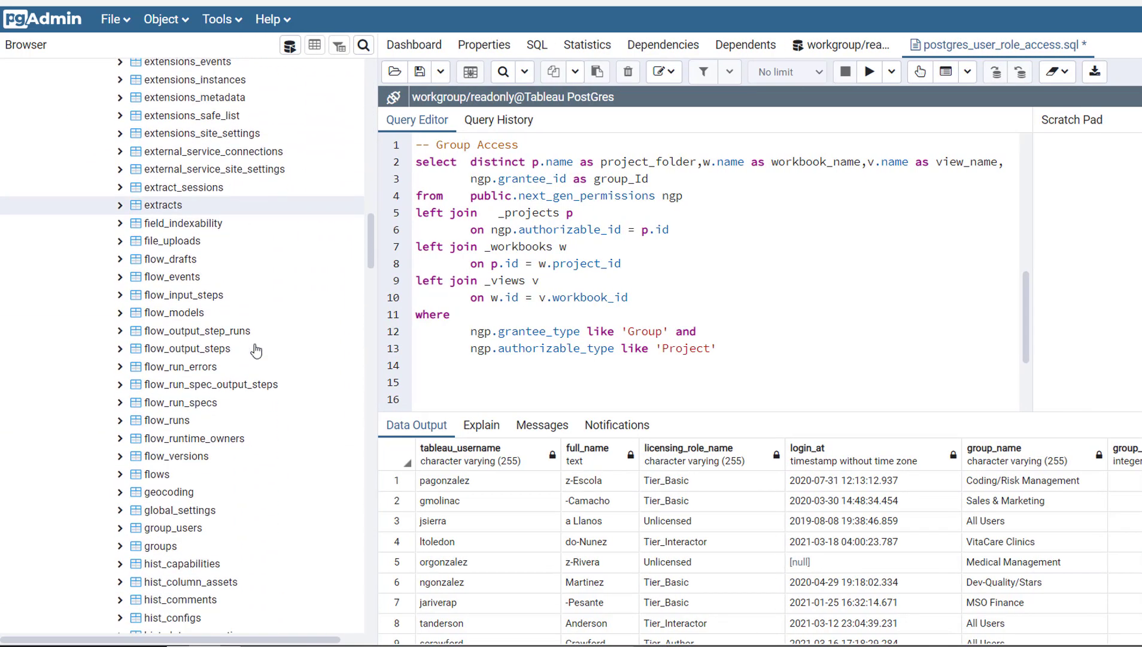
pyautogui.scroll(20, 252, 357)
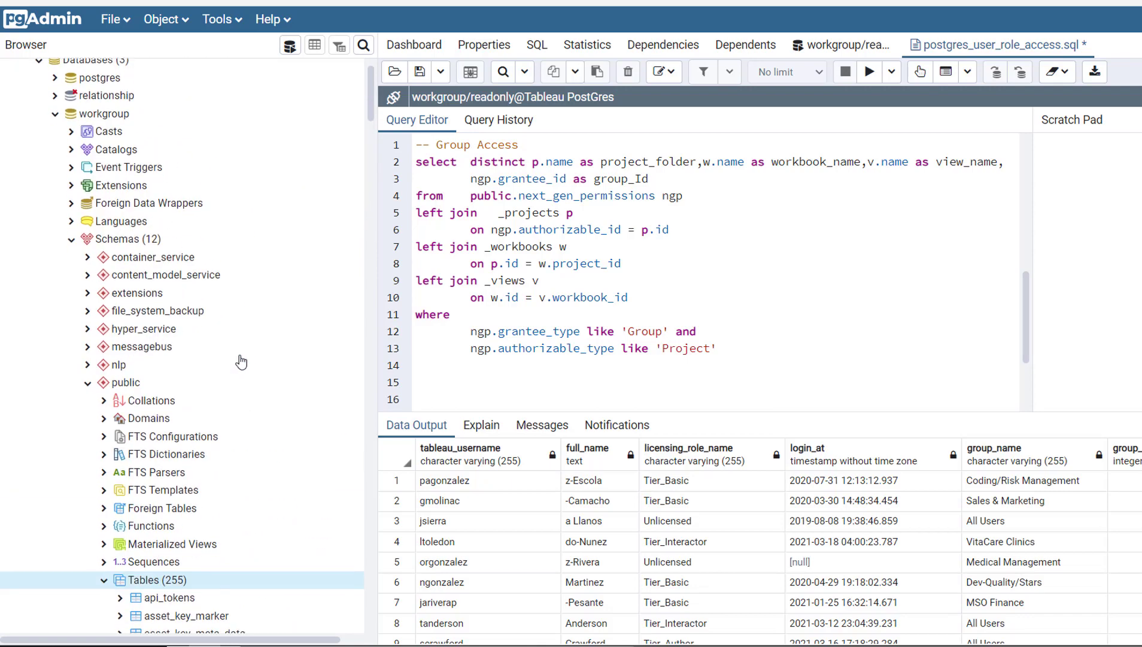
pyautogui.scroll(-3, 234, 371)
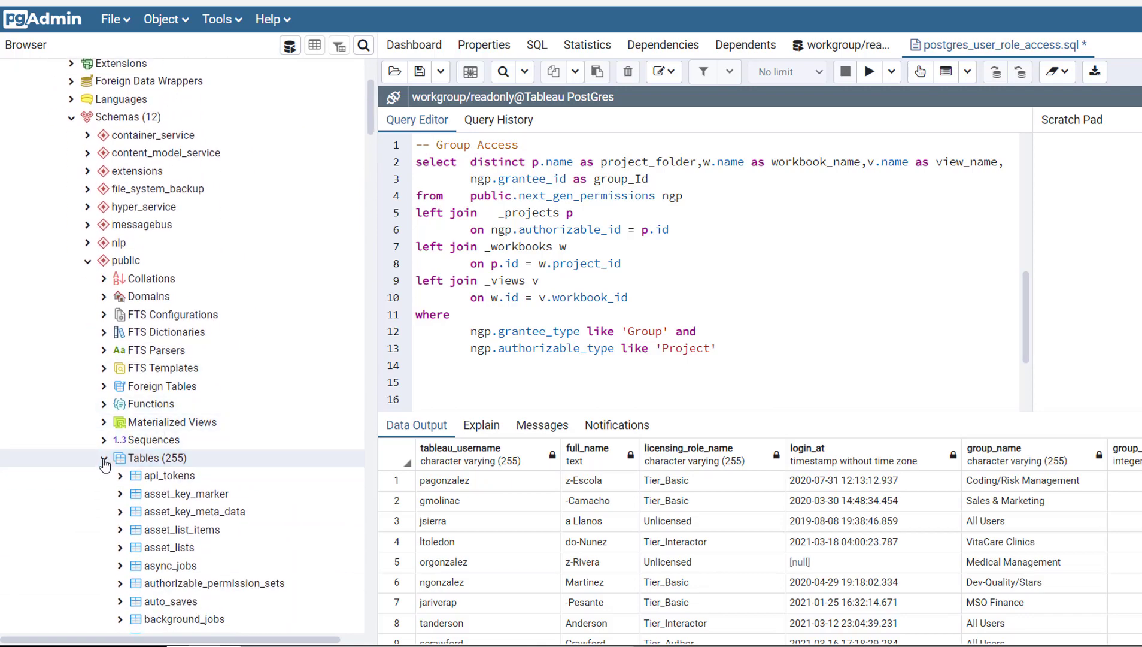
pyautogui.click(104, 460)
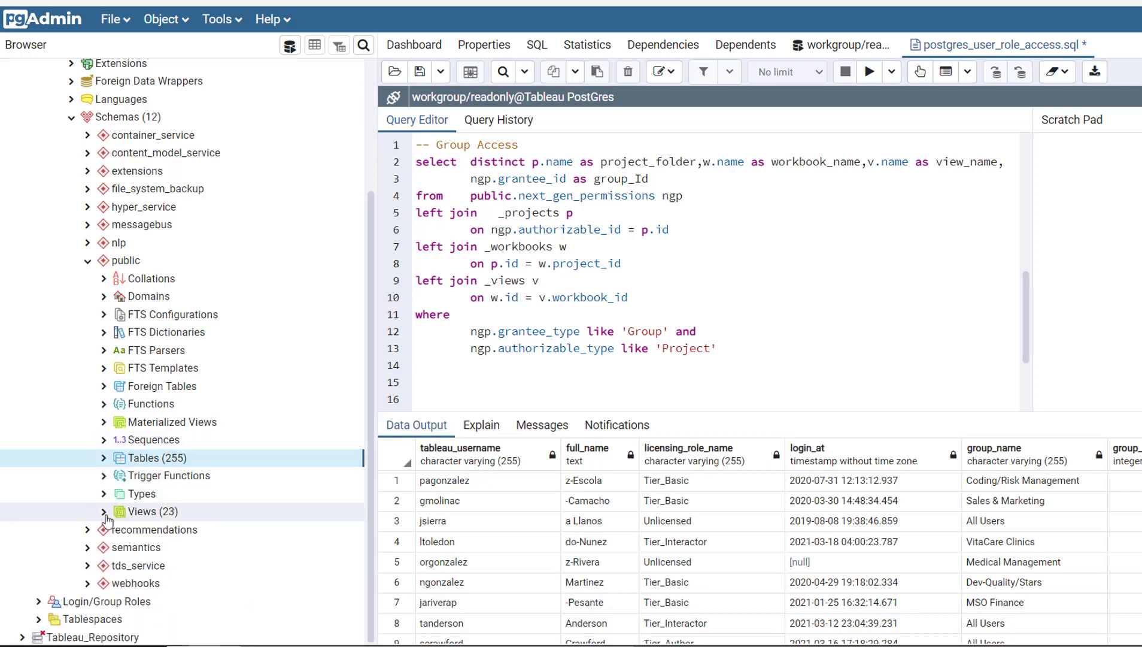
# Step: Expand and browse the public schema's 23 views, then collapse the views list
pyautogui.click(106, 512)
pyautogui.scroll(-2, 209, 461)
pyautogui.scroll(5, 132, 359)
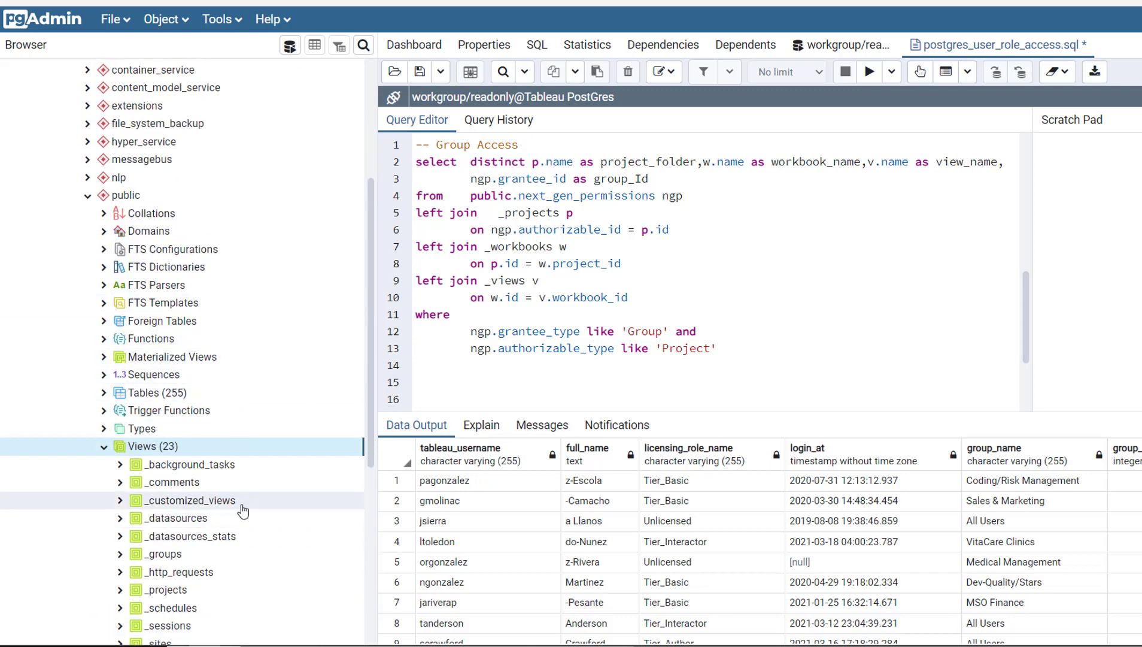
pyautogui.scroll(-1, 234, 478)
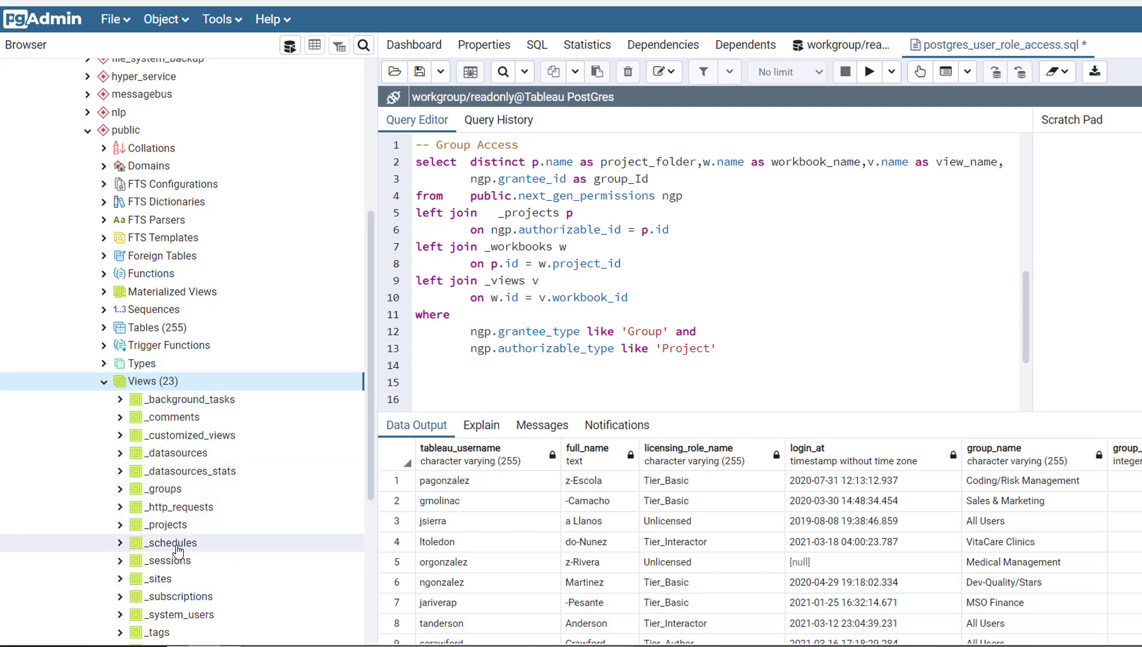
pyautogui.click(105, 381)
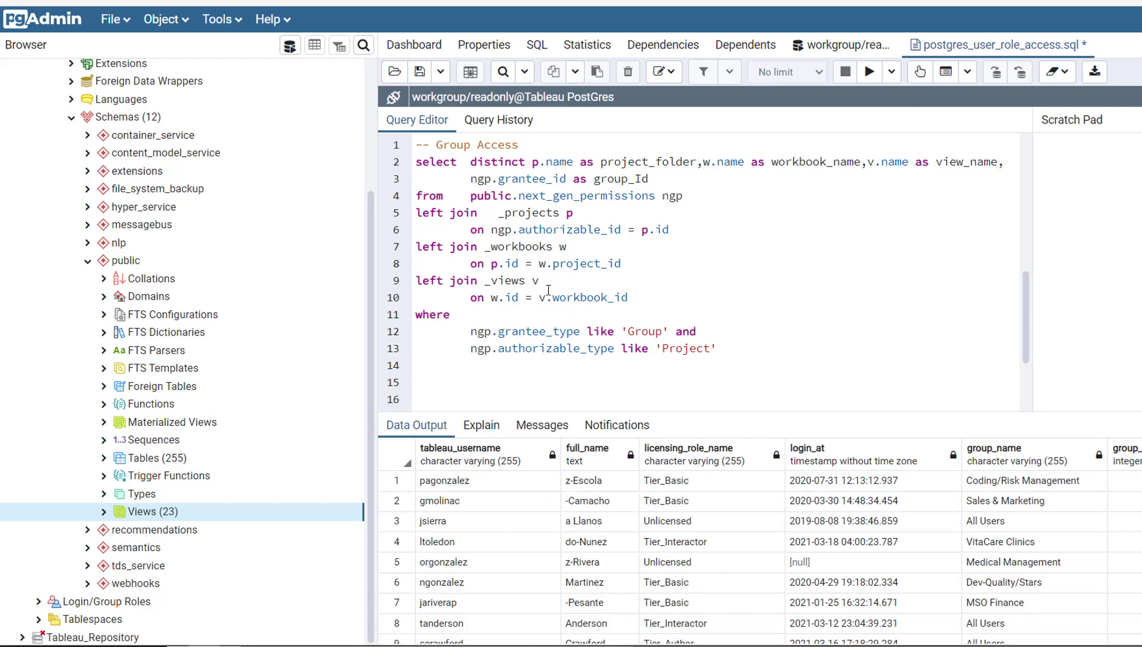
pyautogui.scroll(-10, 545, 306)
pyautogui.scroll(3, 545, 309)
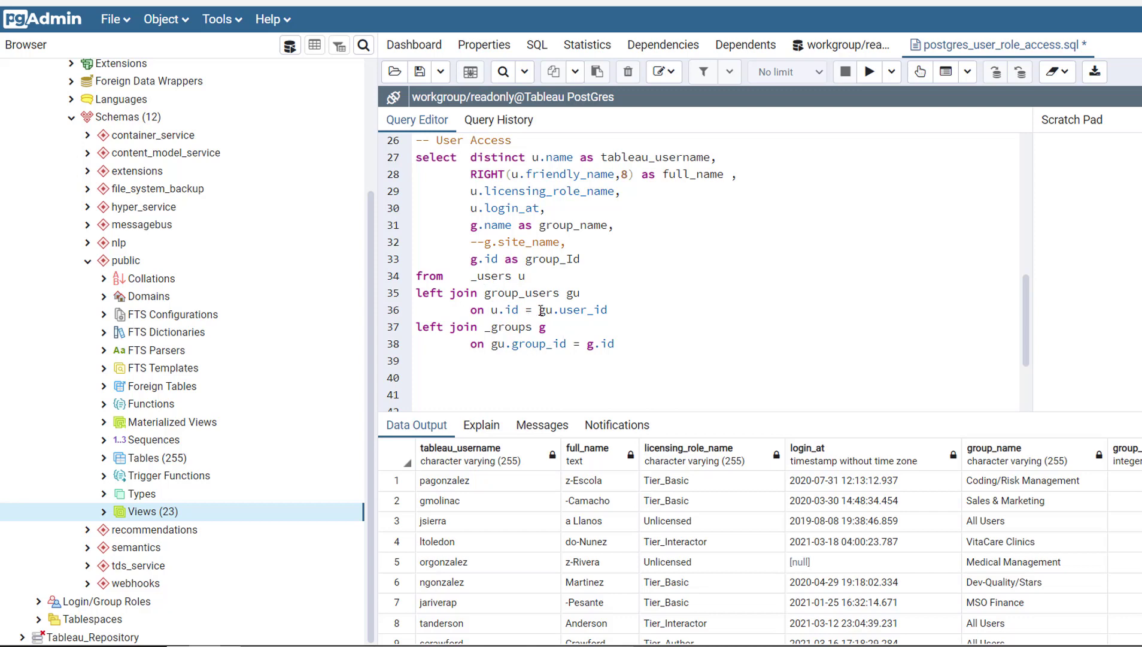
pyautogui.scroll(6, 625, 325)
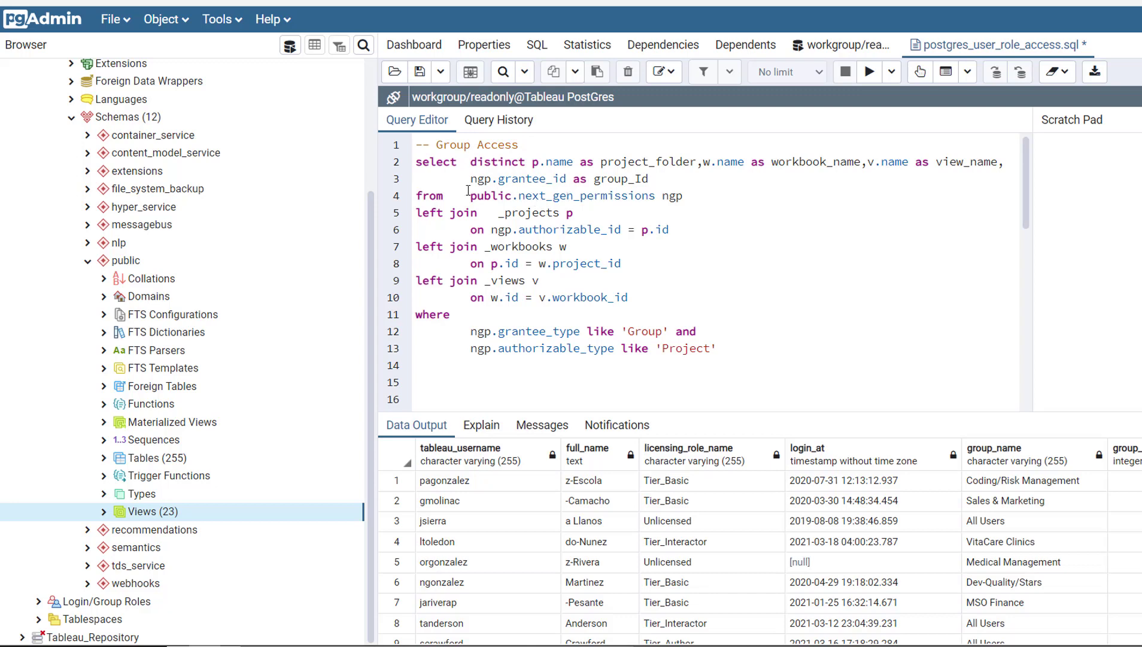
# Step: Highlight the next_gen_permissions table and the Group and Project conditions, then return to Tableau
pyautogui.moveTo(470, 195); pyautogui.dragTo(669, 193)
pyautogui.click(753, 280)
pyautogui.moveTo(723, 347); pyautogui.dragTo(472, 331)
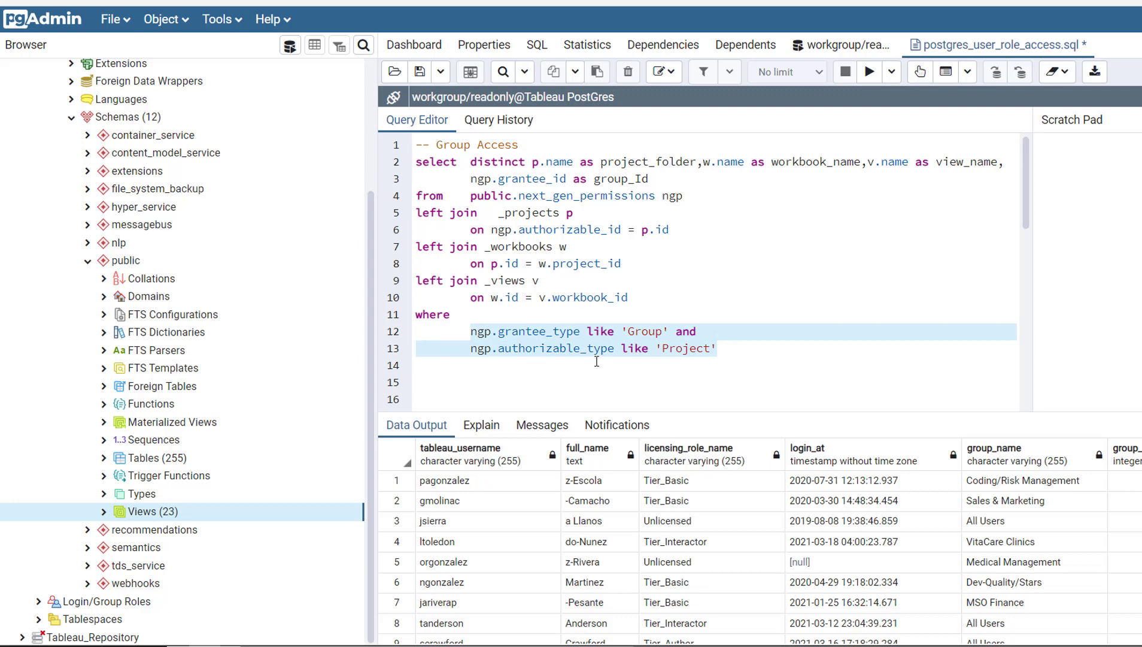
pyautogui.click(753, 354)
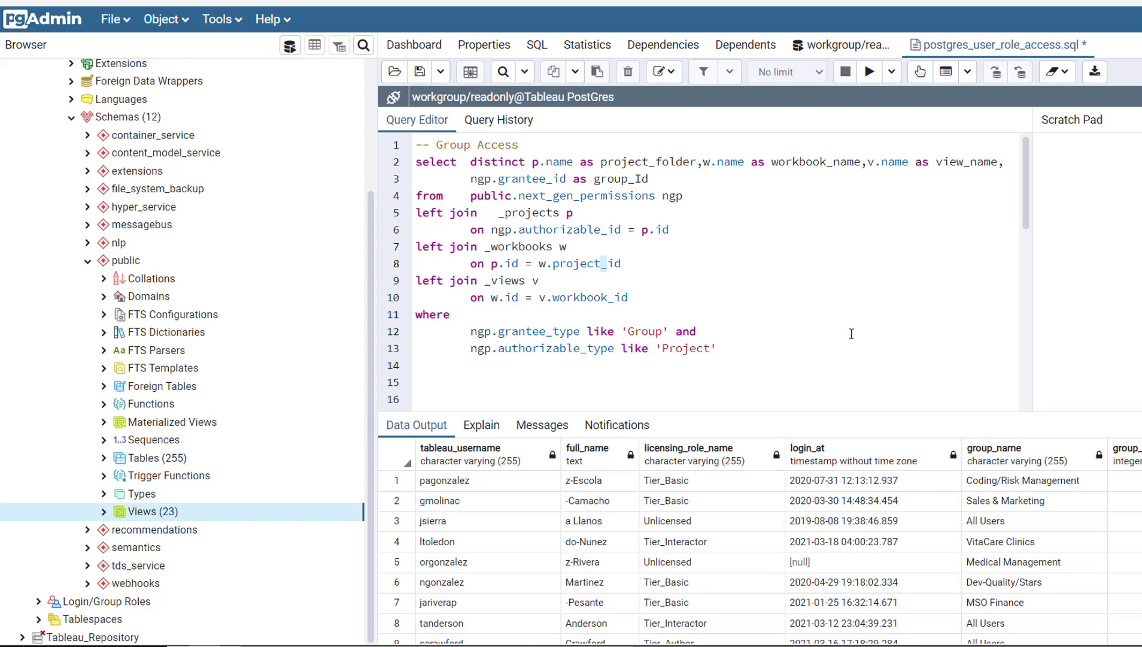
pyautogui.click(822, 287)
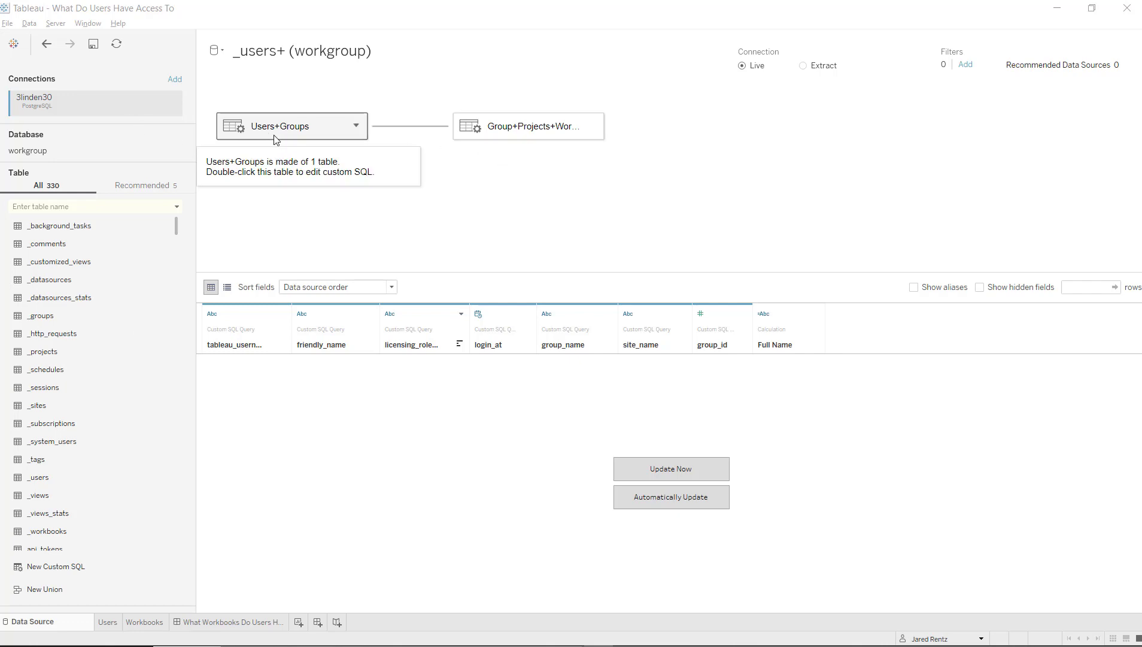
# Step: Check the group_id relationship between Users+Groups and Group+Projects, then open the Users sheet
pyautogui.click(423, 128)
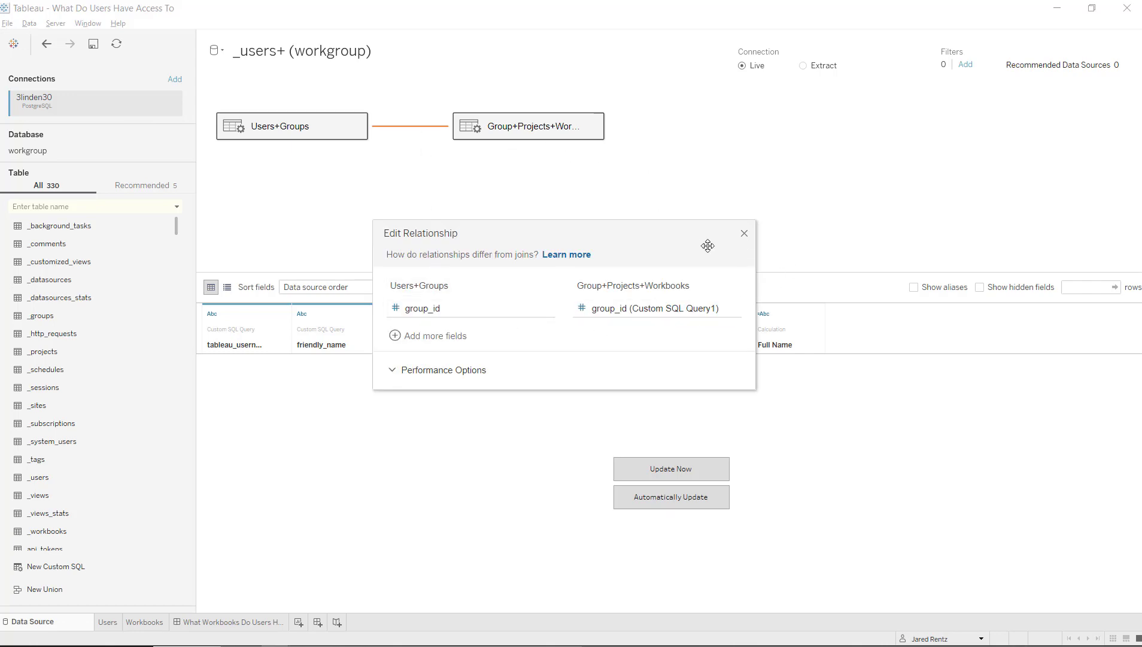
pyautogui.click(744, 234)
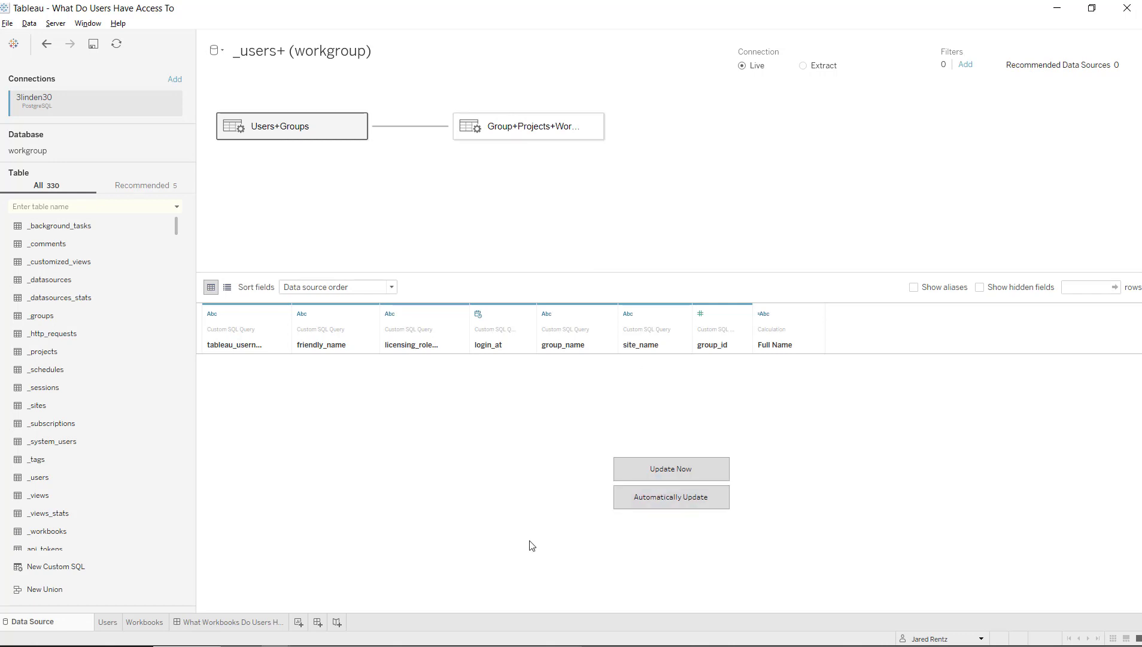
pyautogui.click(108, 622)
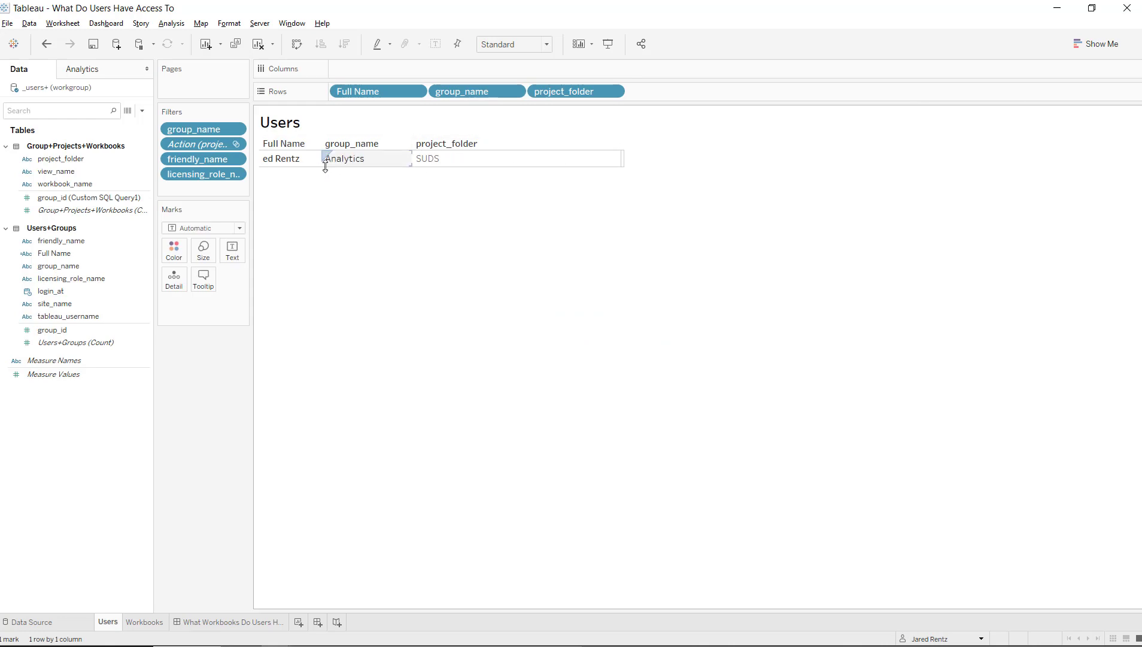
# Step: Clear the Search By Name and Search By Workbook filters on the What Can Users See? dashboard
pyautogui.click(255, 622)
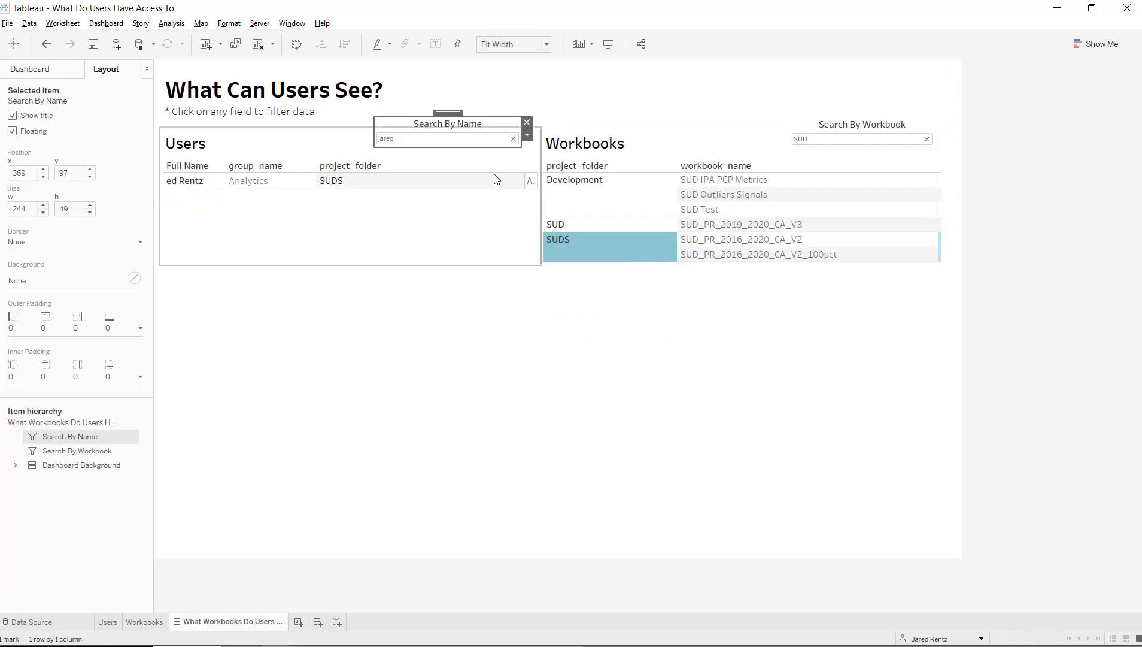
pyautogui.click(514, 139)
pyautogui.click(924, 138)
# Step: View the Users and Workbooks sheets, then return to the What Can Users See? dashboard
pyautogui.click(108, 622)
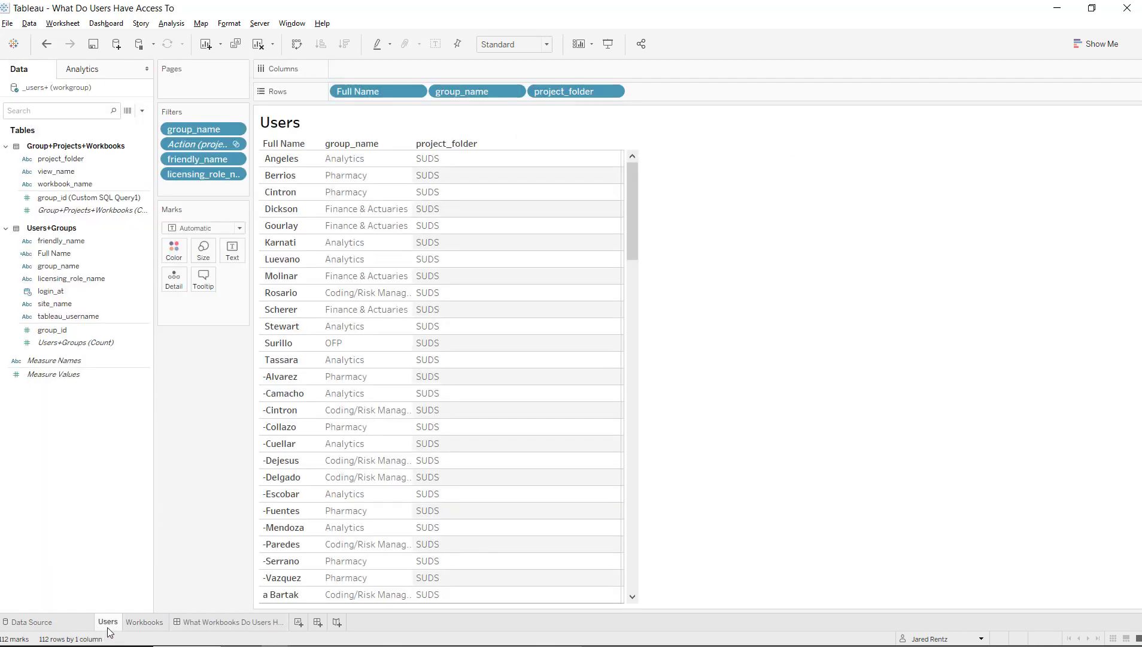
pyautogui.moveTo(107, 627)
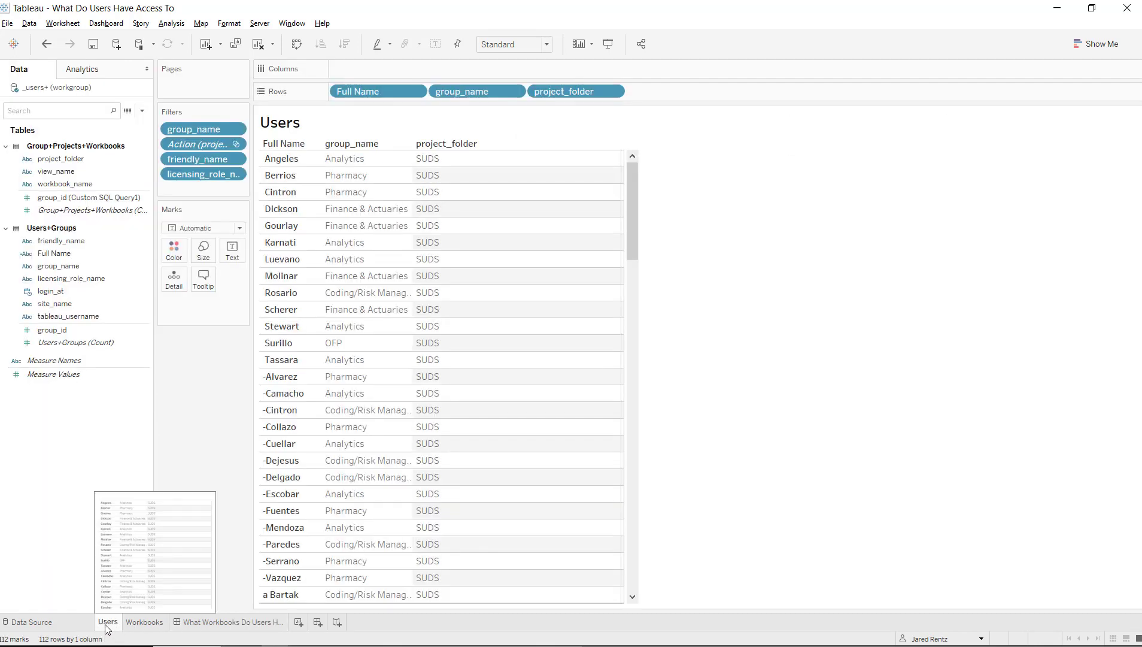
pyautogui.moveTo(146, 632)
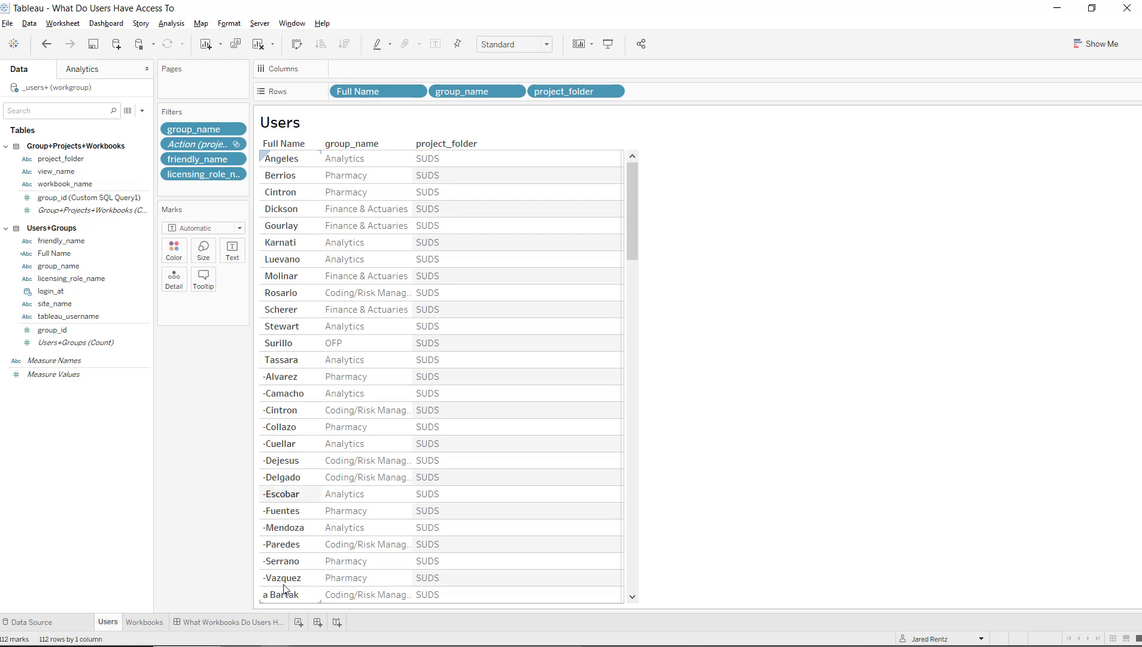
pyautogui.click(155, 622)
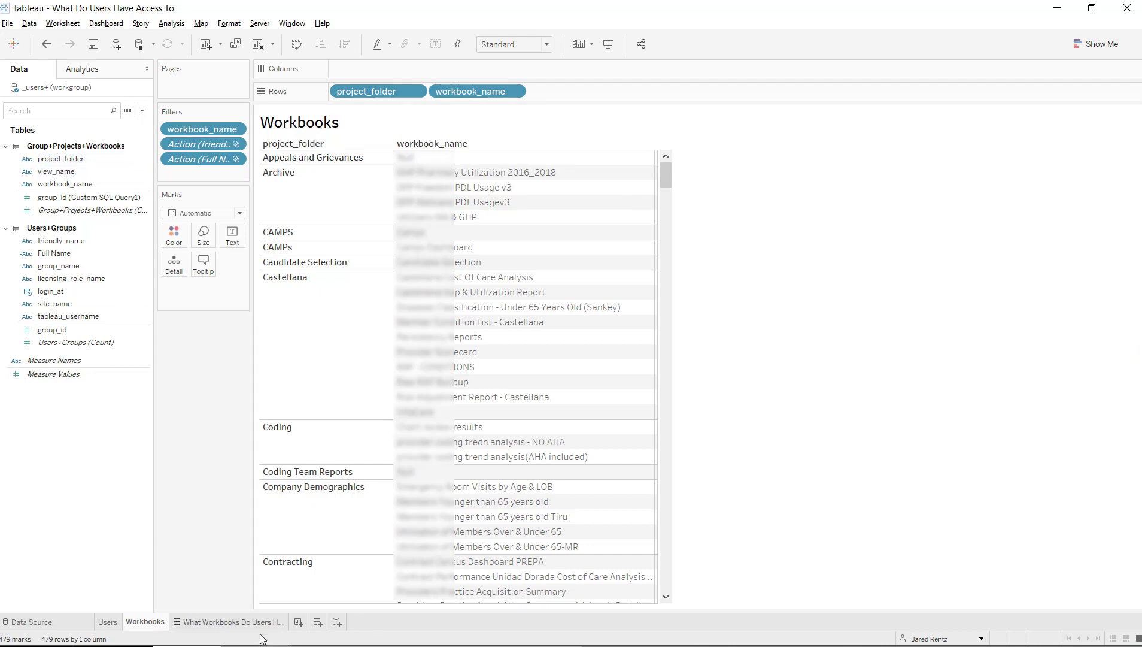
pyautogui.moveTo(235, 630)
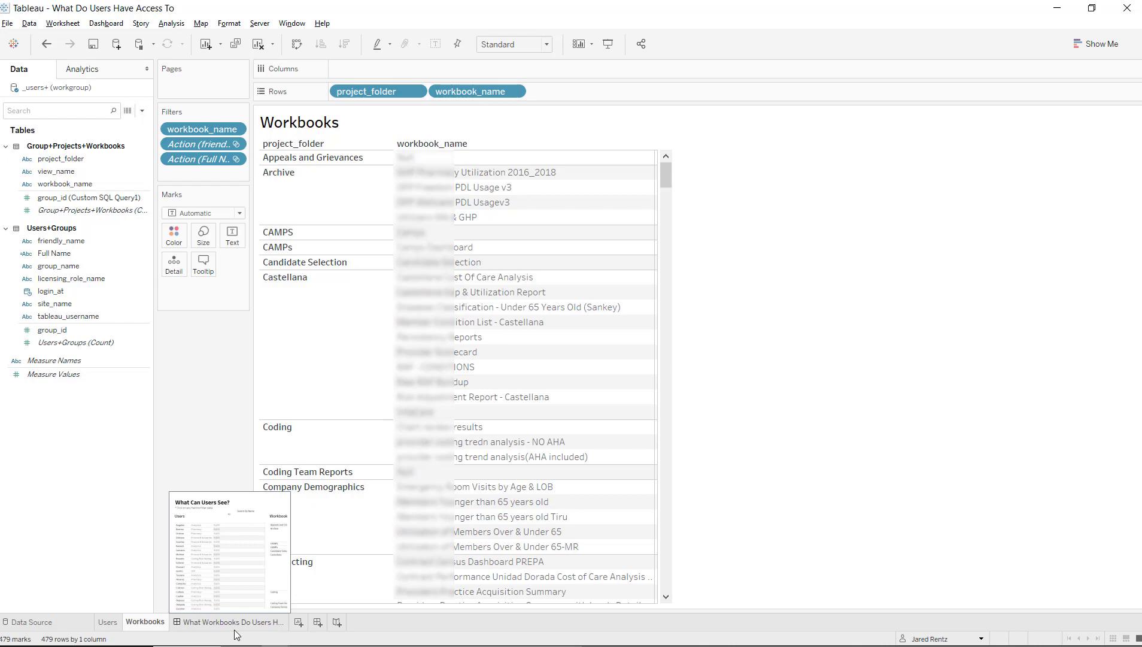
pyautogui.click(234, 623)
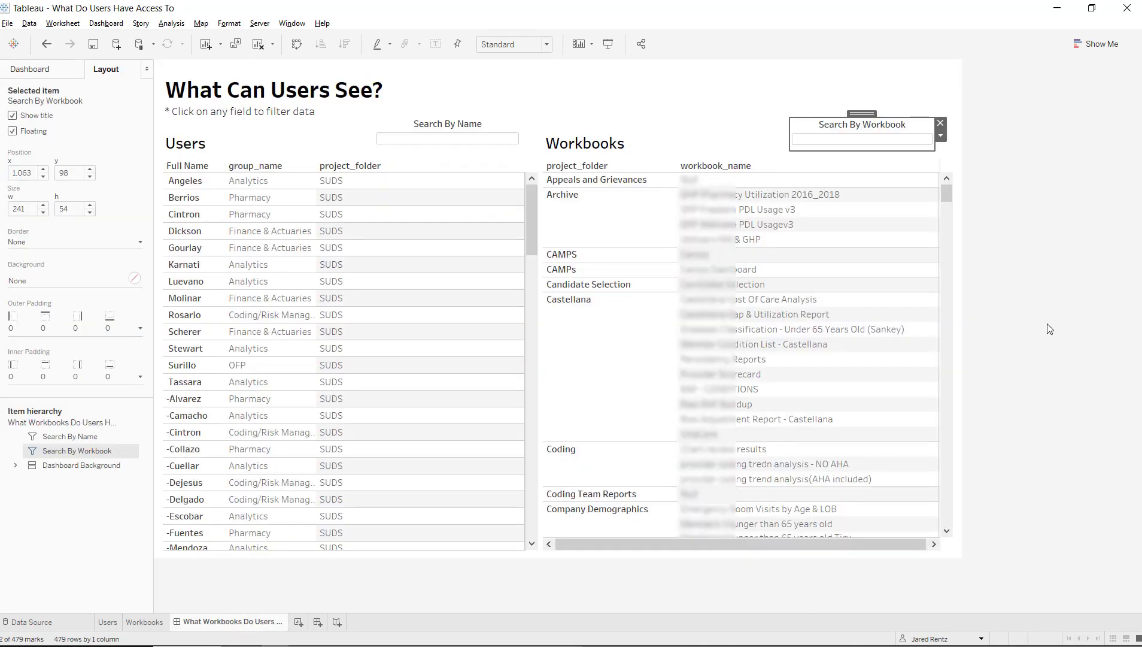
pyautogui.click(584, 66)
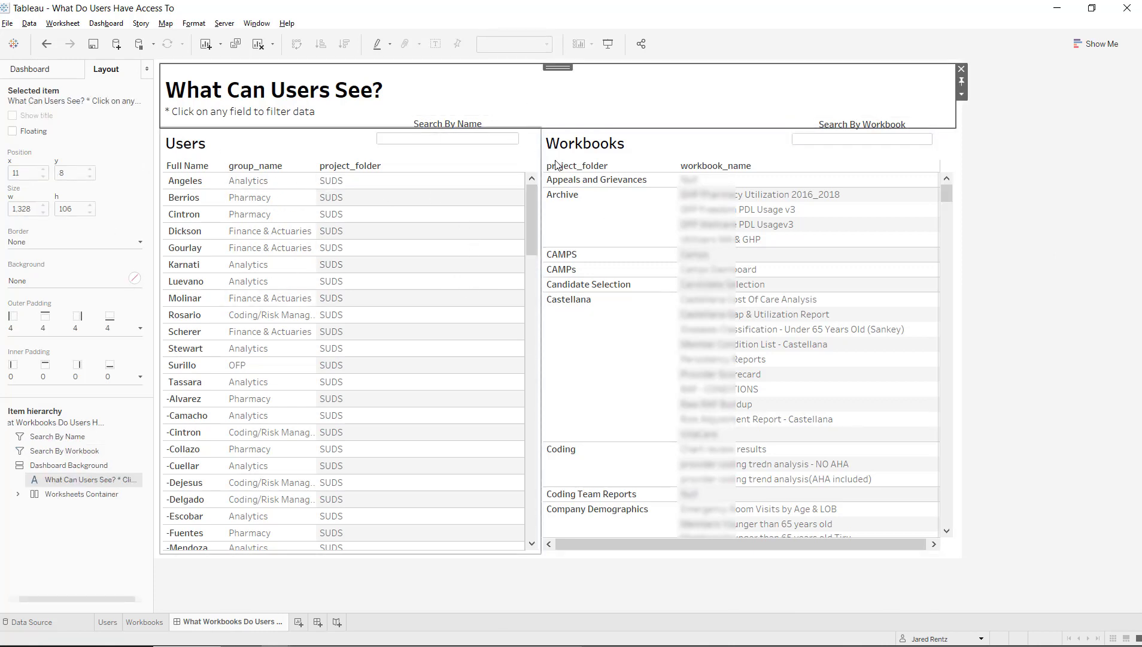
pyautogui.click(524, 161)
pyautogui.click(547, 182)
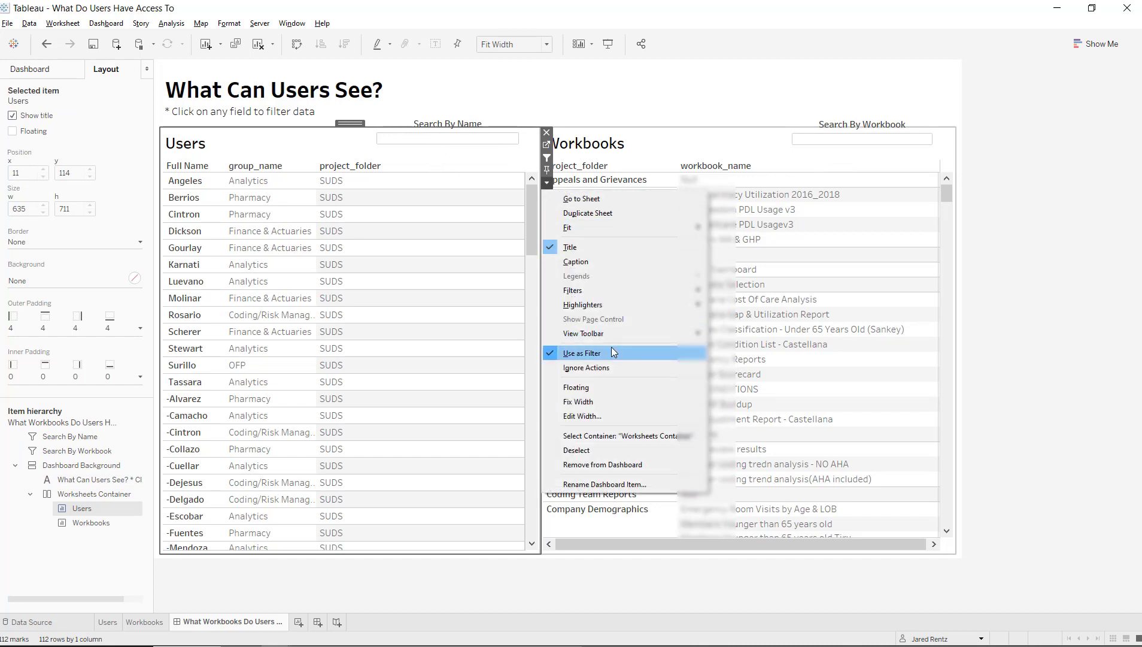
pyautogui.moveTo(616, 288)
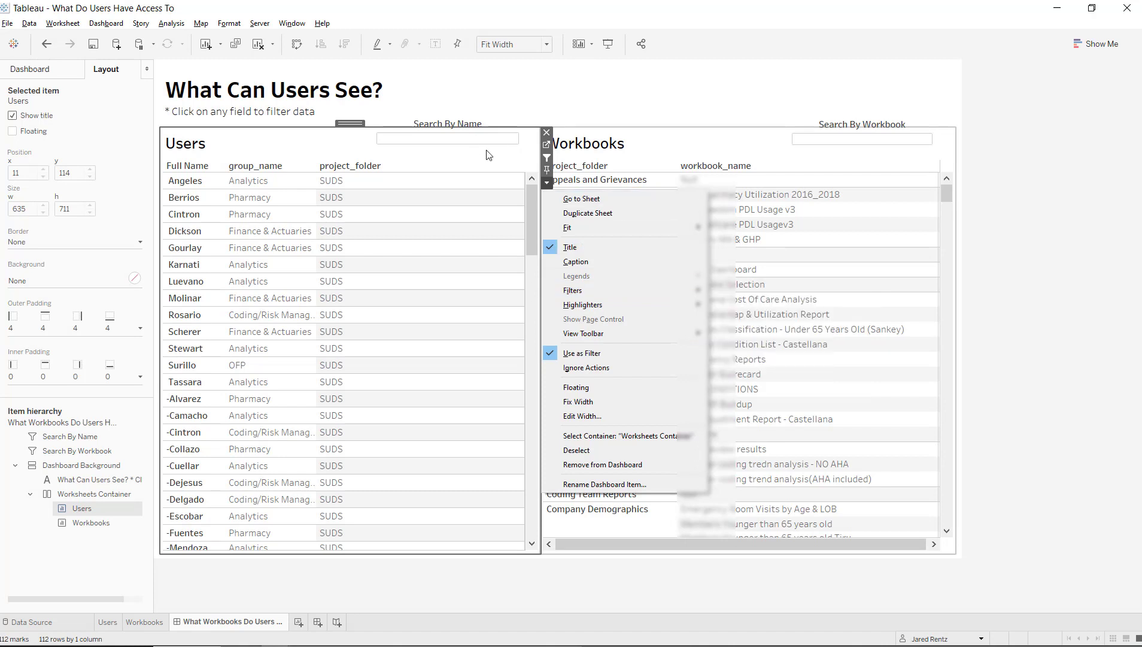
pyautogui.click(1111, 201)
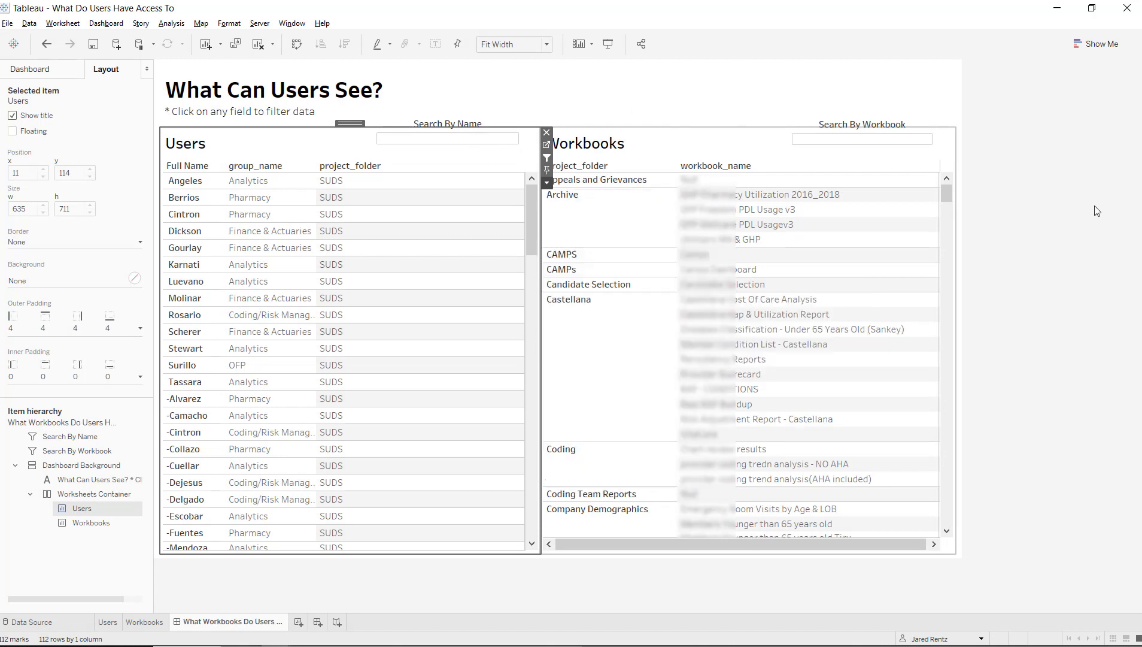
pyautogui.click(891, 132)
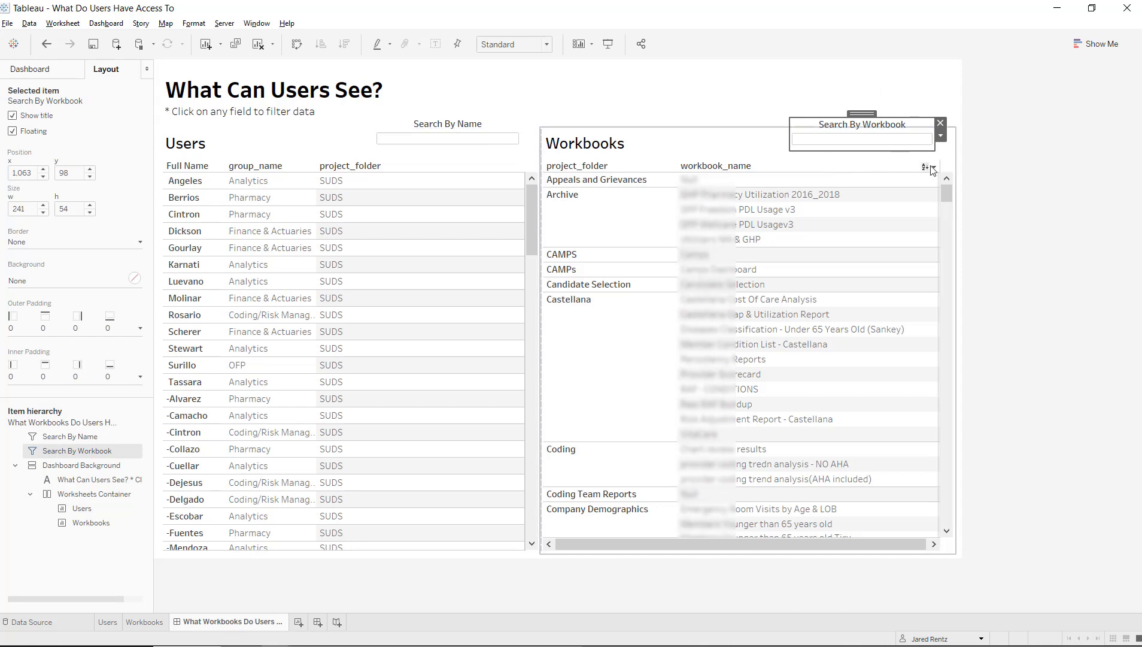
pyautogui.click(941, 136)
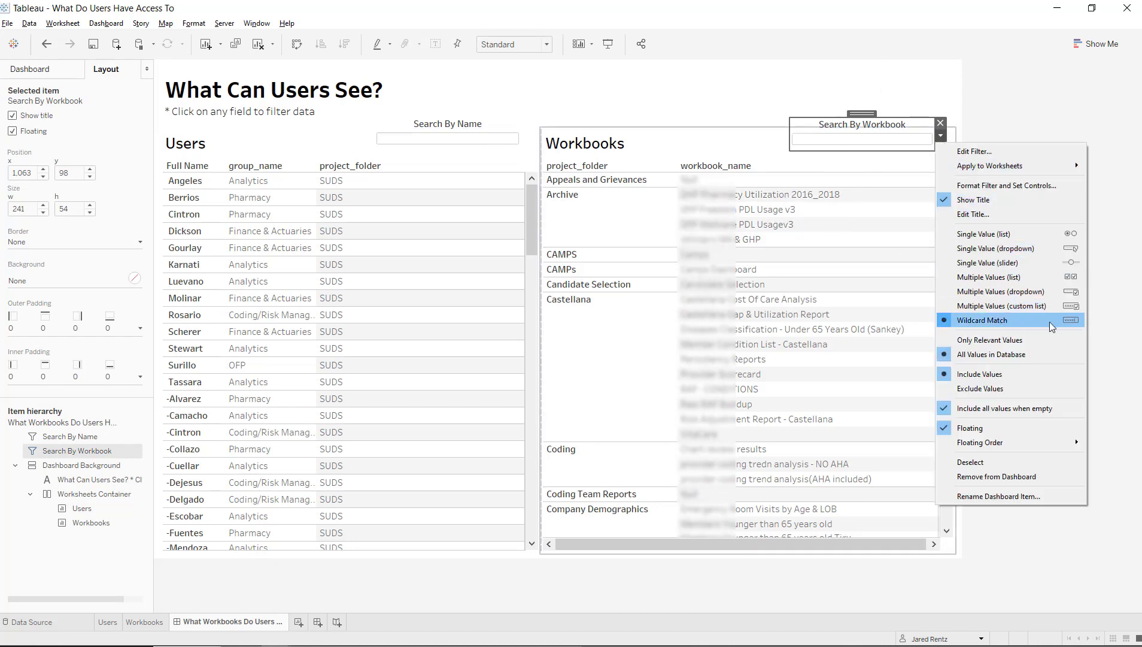
pyautogui.click(1002, 91)
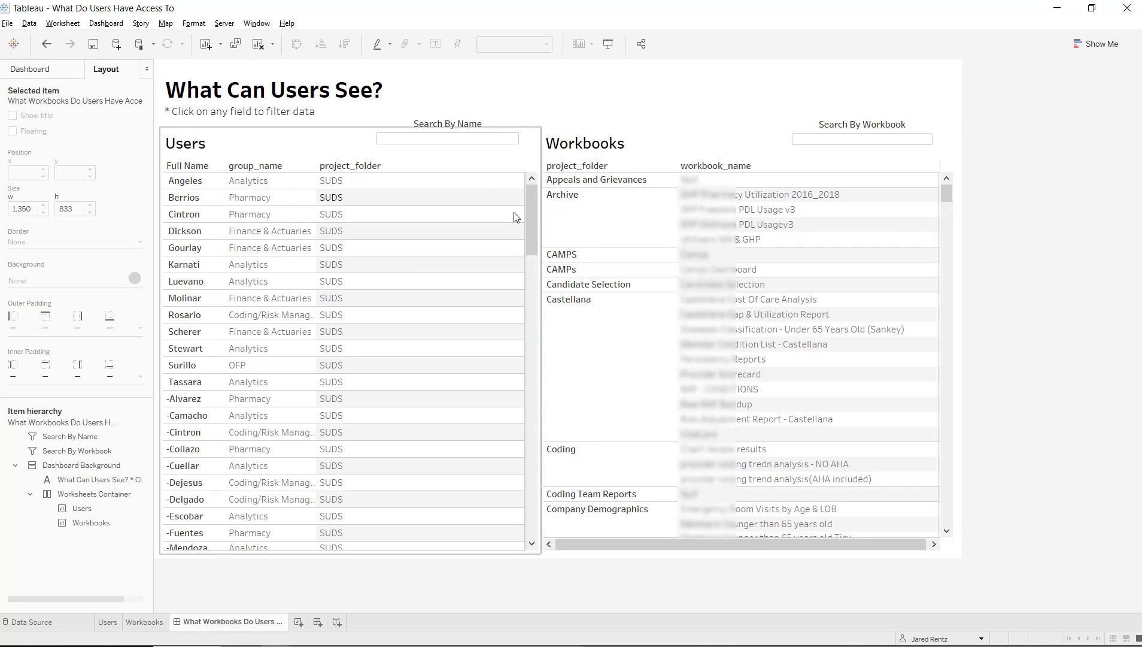
# Step: Select the Users and Workbooks tables to release the SUDS folder filter
pyautogui.click(535, 231)
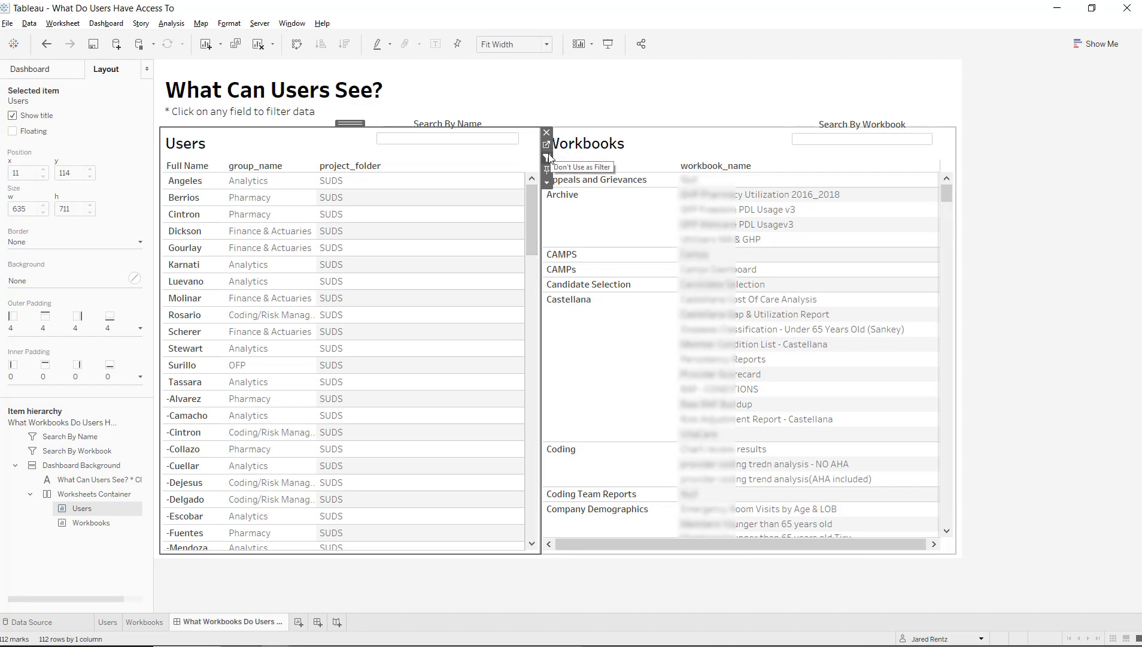
pyautogui.click(954, 162)
pyautogui.click(1086, 267)
# Step: Review the dashboard's two filter actions without changing them
pyautogui.click(106, 22)
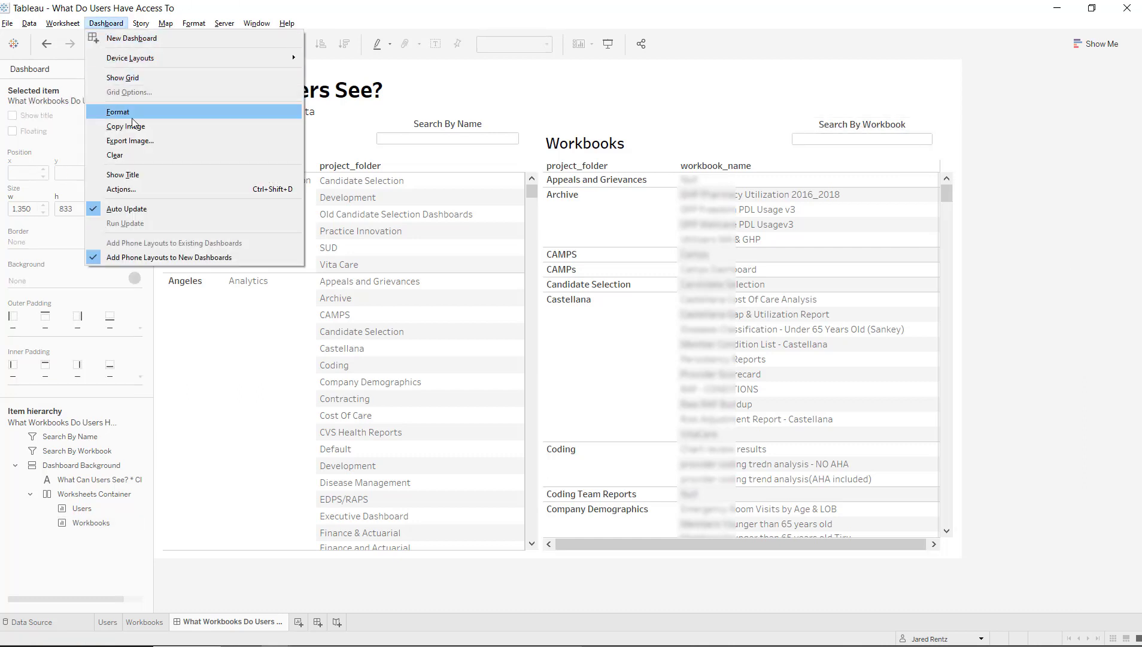
pyautogui.click(145, 189)
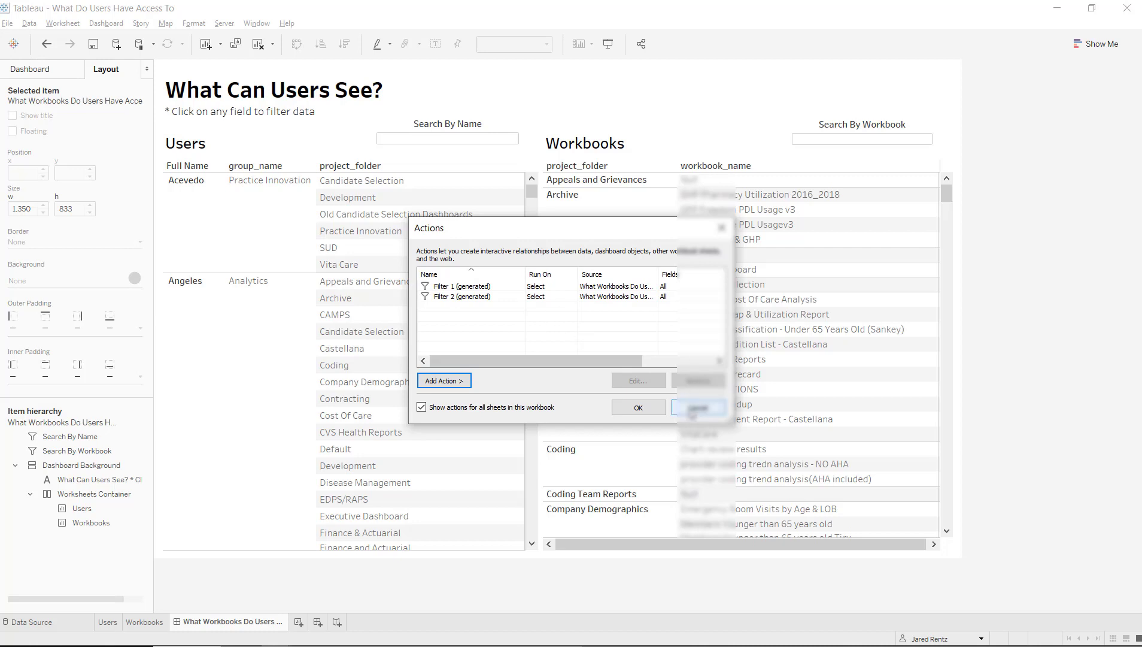
pyautogui.click(696, 409)
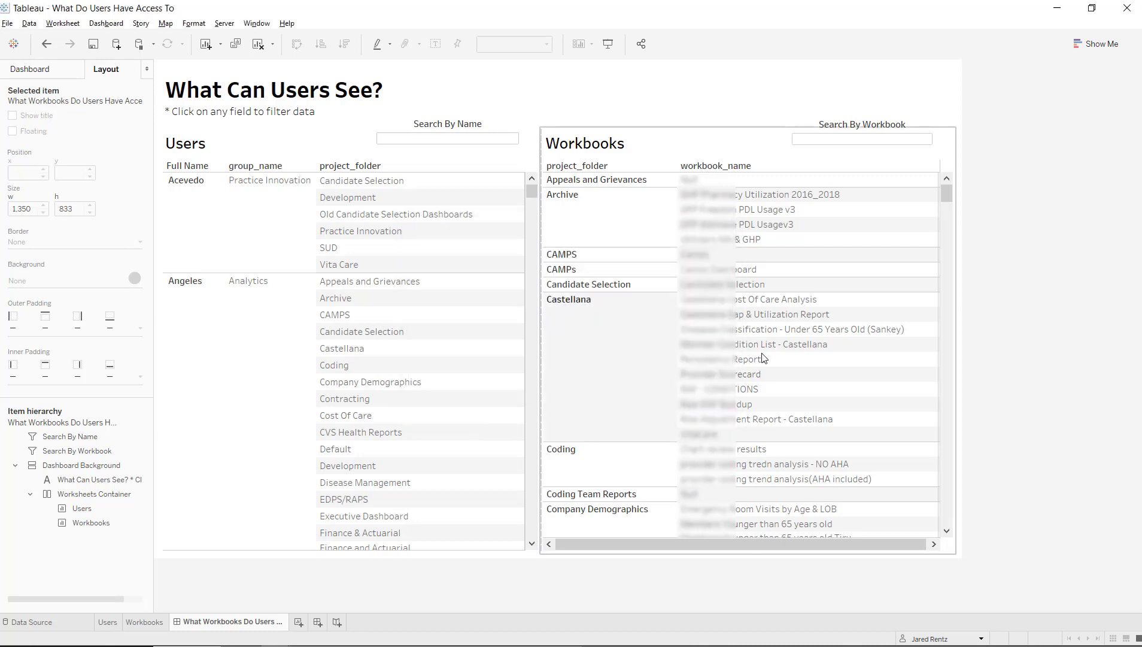
pyautogui.click(949, 156)
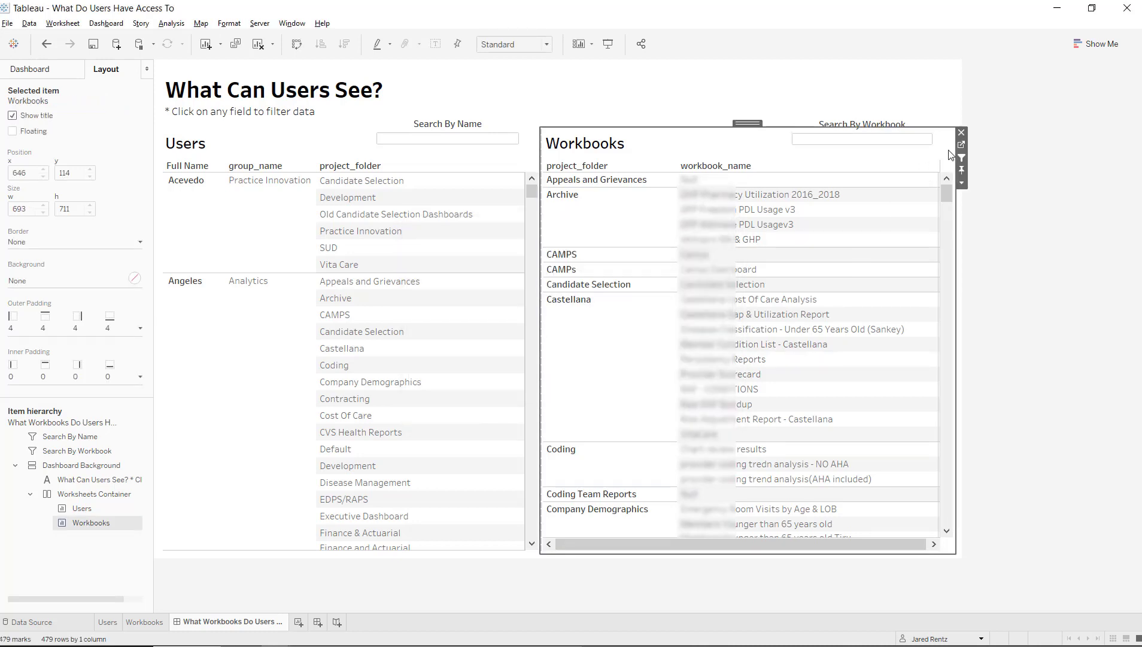
pyautogui.click(1016, 208)
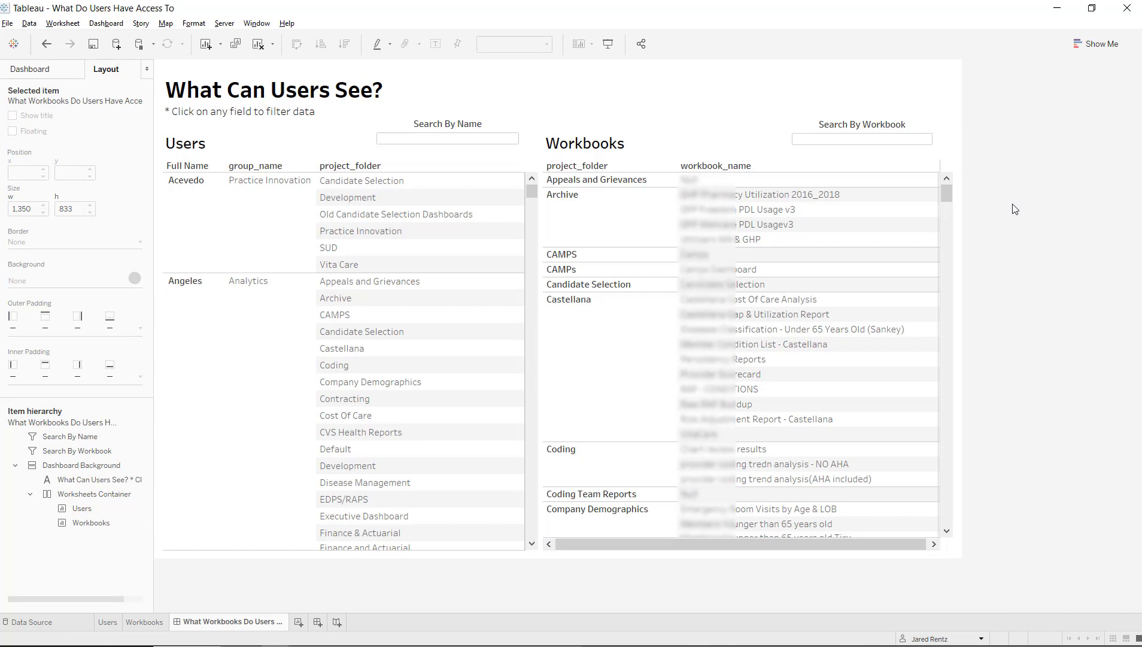